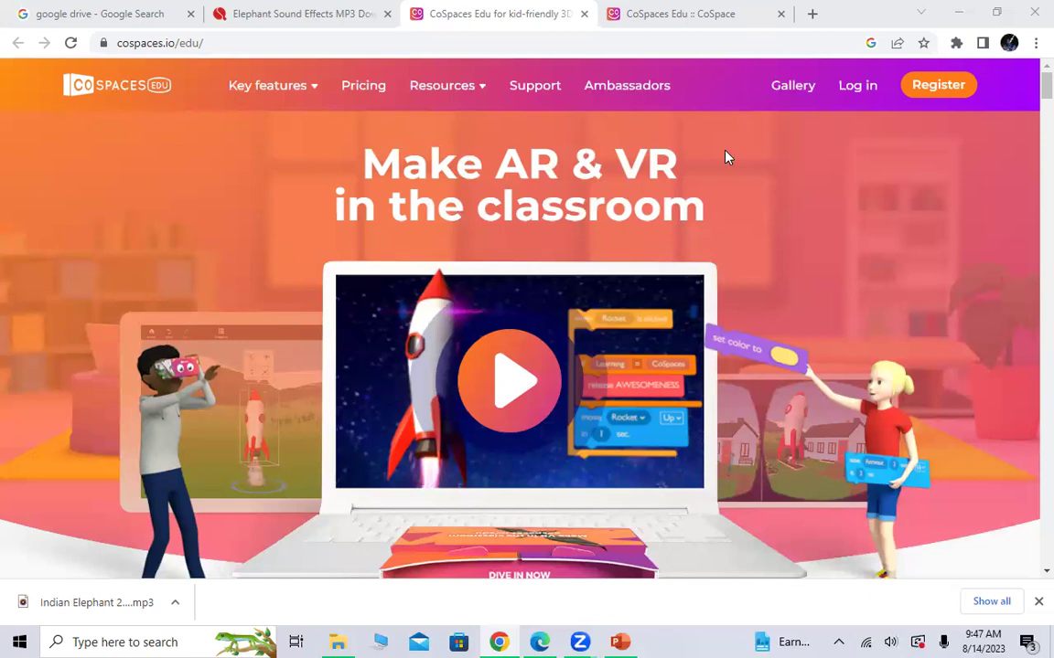
- Switch to the CoSpace scene and place an elephant from the library's land animals in the middle of the meadow
{"action": "left_click", "coordinate": [679, 13]}
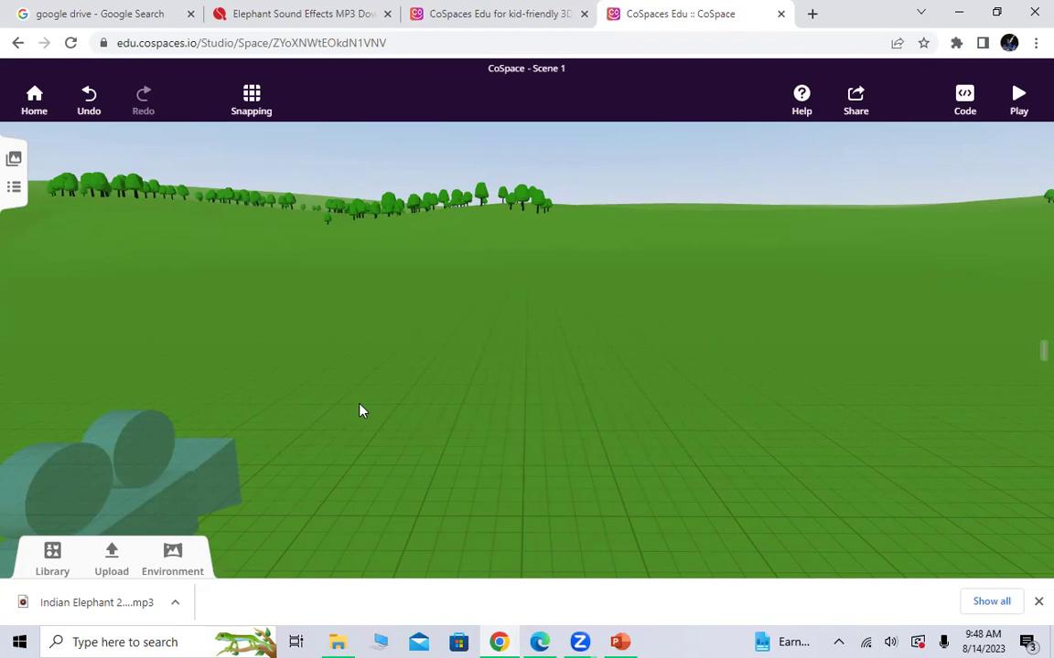
{"action": "left_click", "coordinate": [154, 512]}
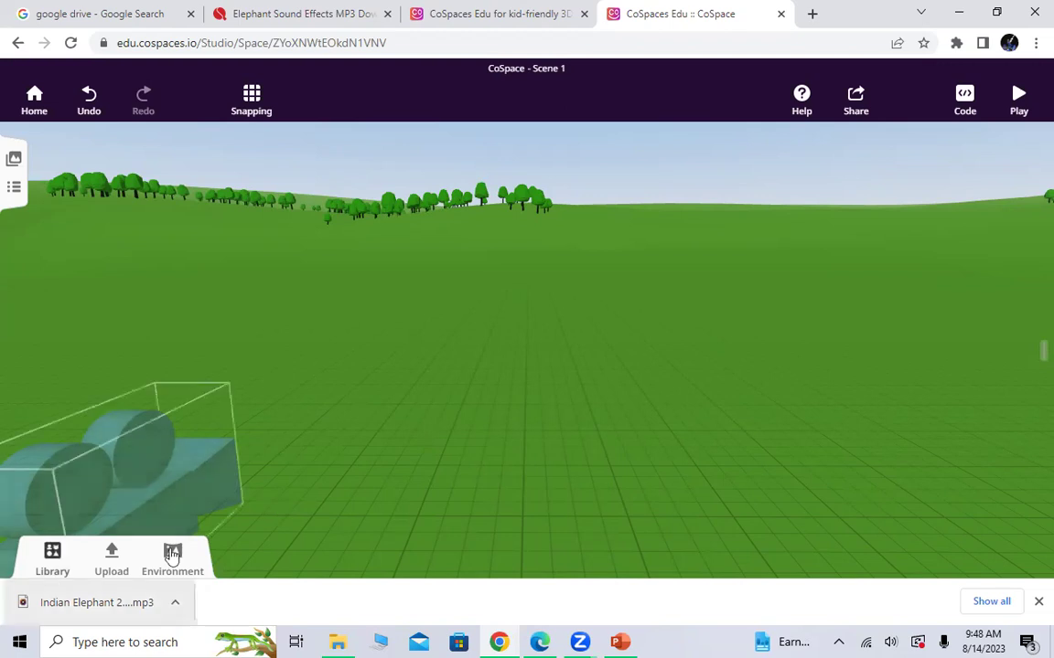
{"action": "left_click", "coordinate": [233, 387]}
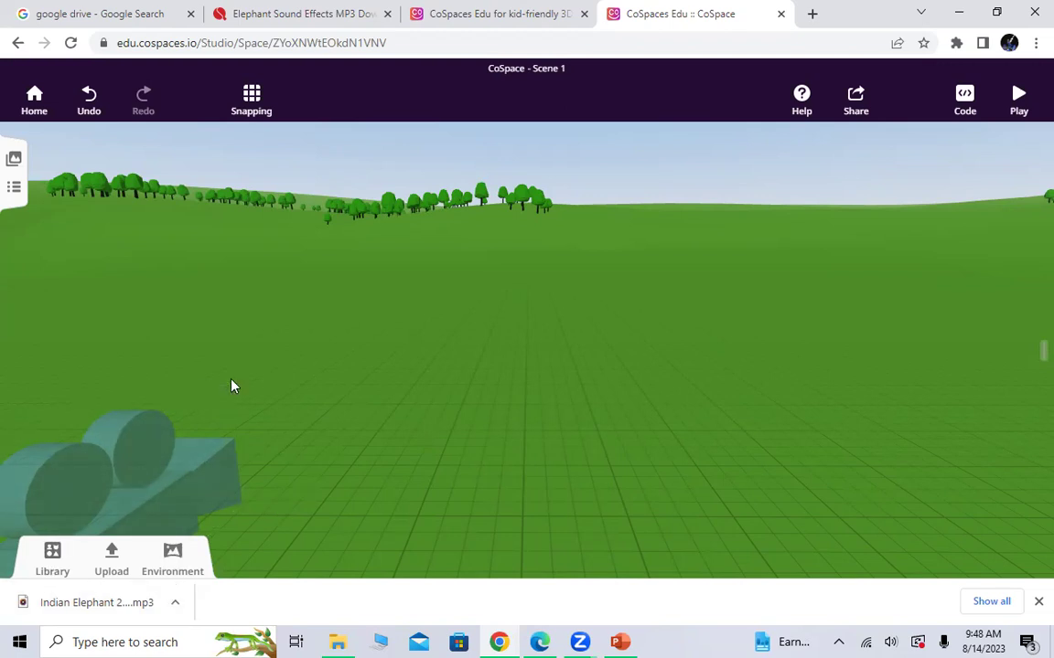
{"action": "left_click", "coordinate": [54, 567]}
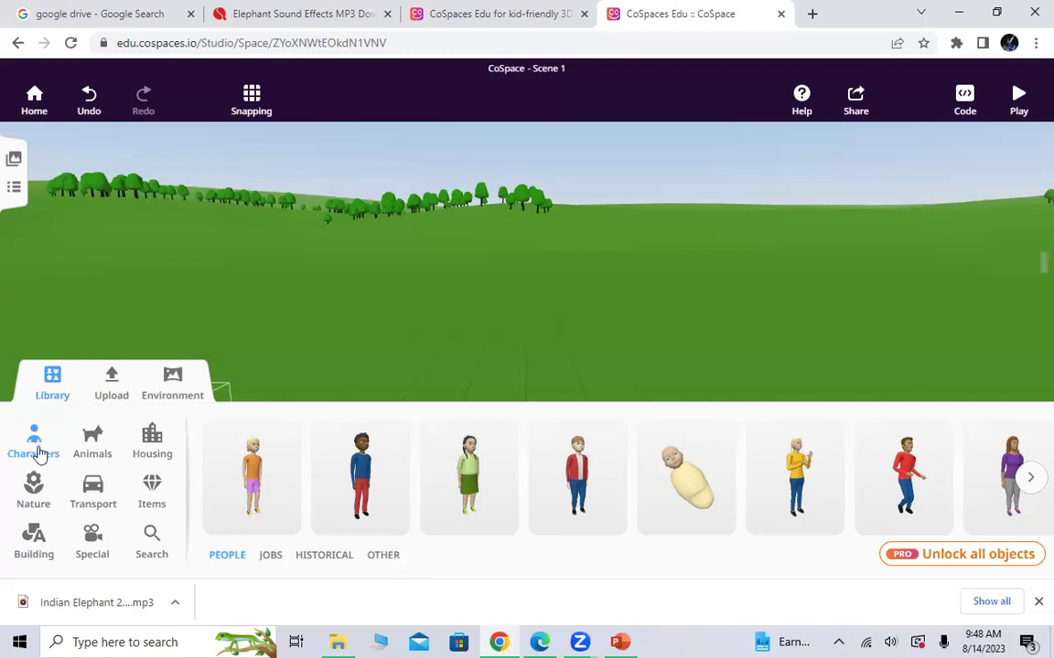
{"action": "left_click", "coordinate": [97, 494]}
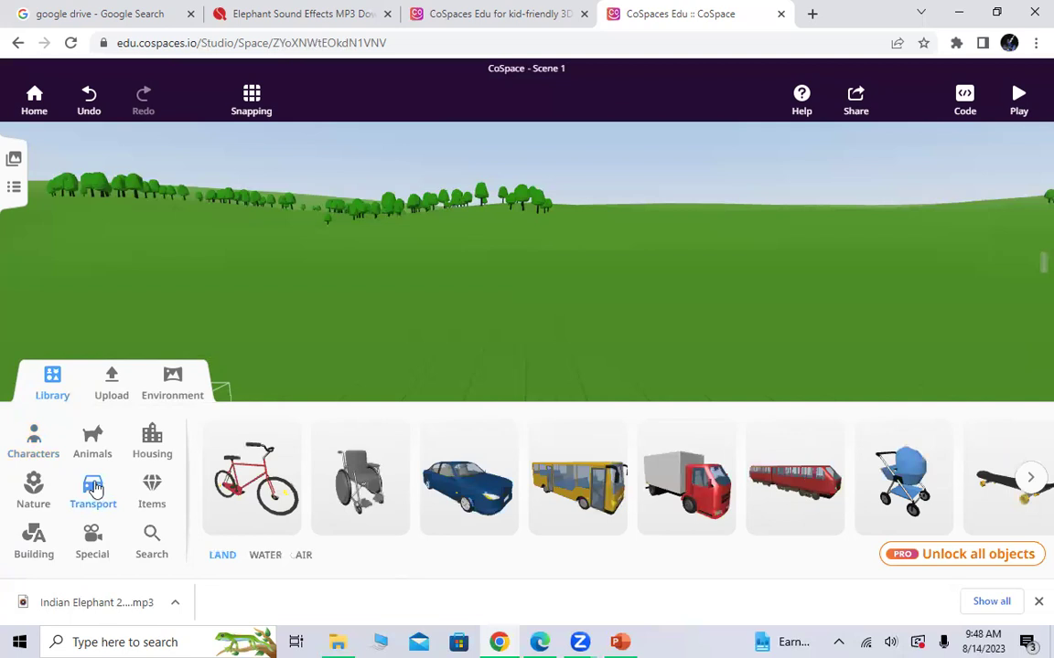
{"action": "left_click", "coordinate": [29, 494]}
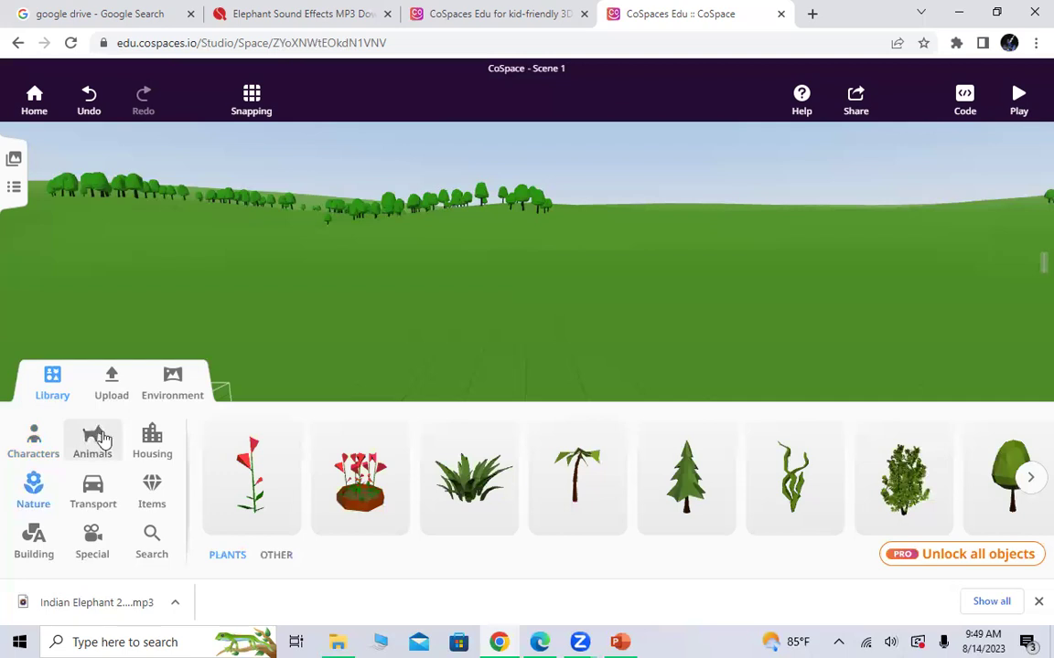
{"action": "left_click", "coordinate": [100, 442]}
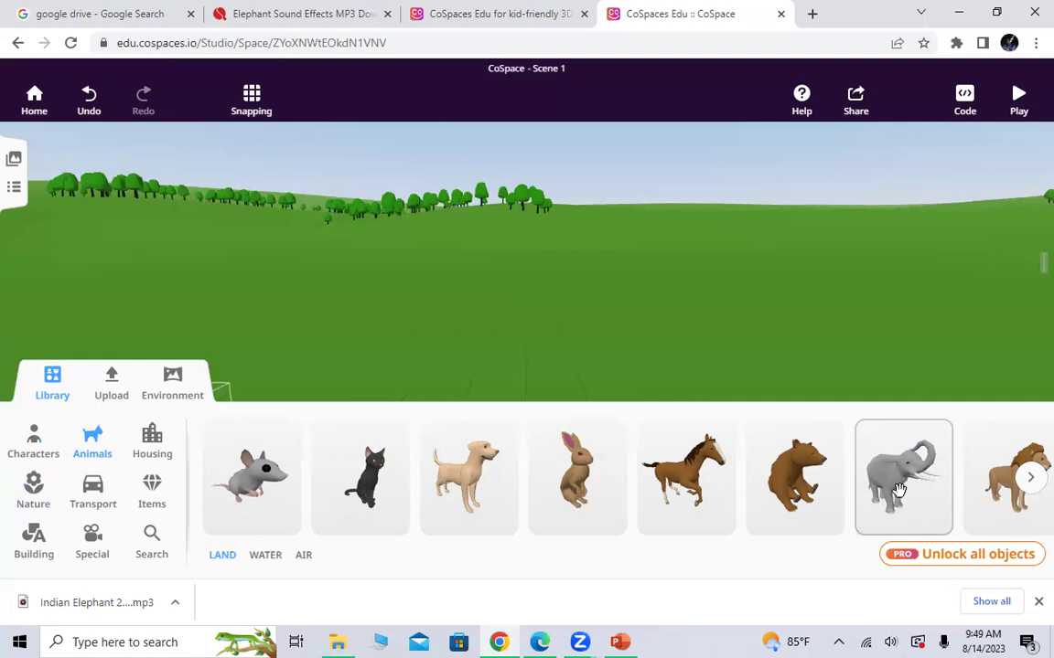
{"action": "left_click_drag", "start_coordinate": [904, 483], "coordinate": [585, 362]}
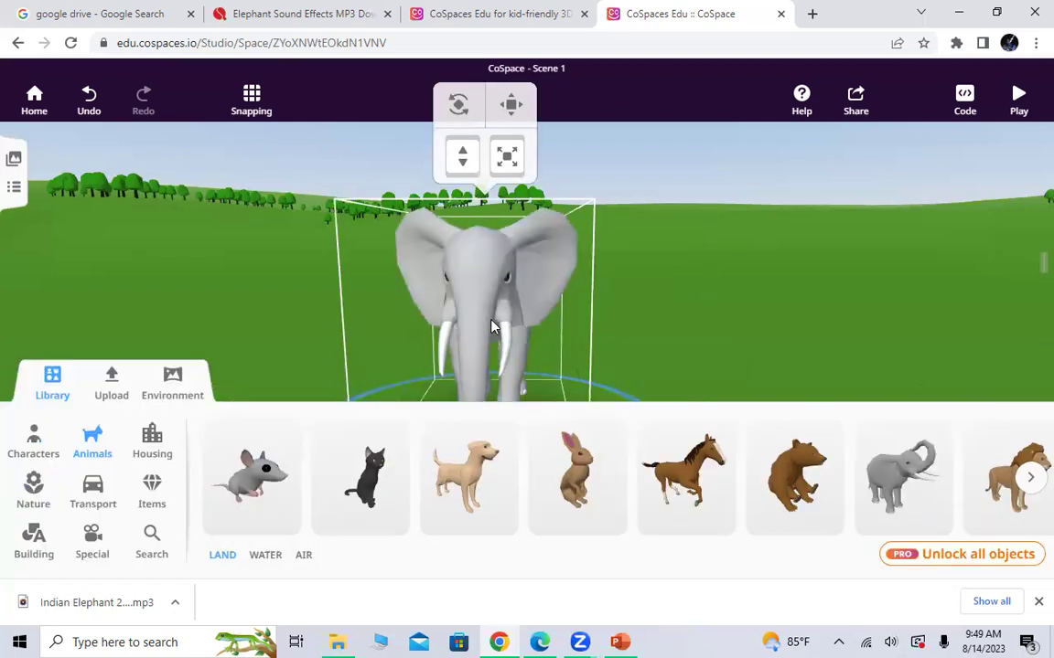
{"action": "left_click", "coordinate": [46, 388]}
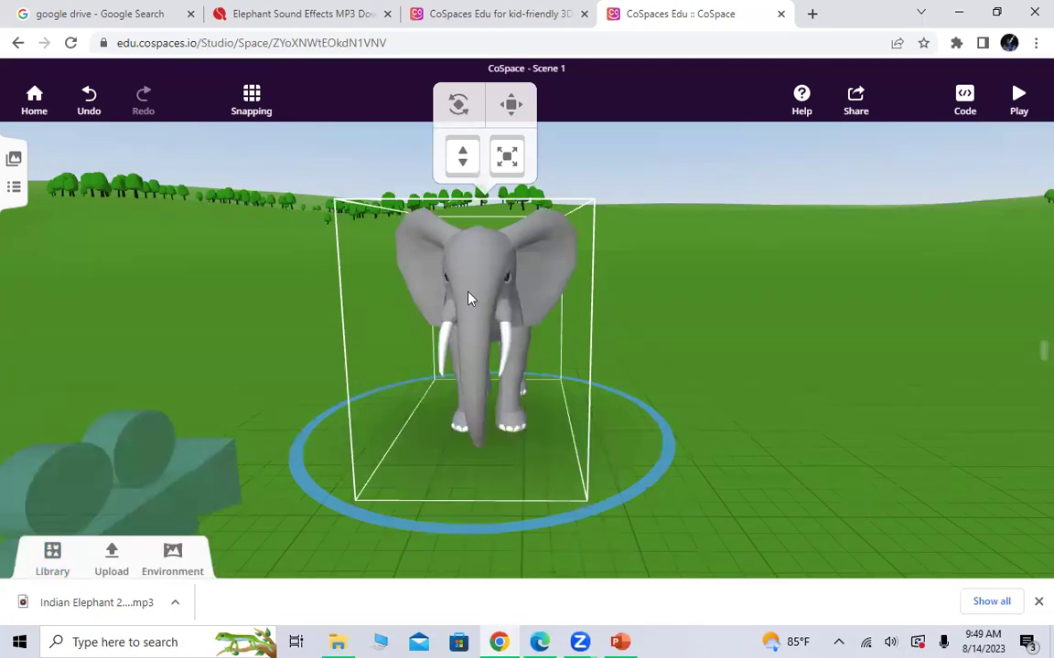
- Rotate the elephant about its vertical axis to show its side, and set its animation to Angry
{"action": "left_click", "coordinate": [460, 107]}
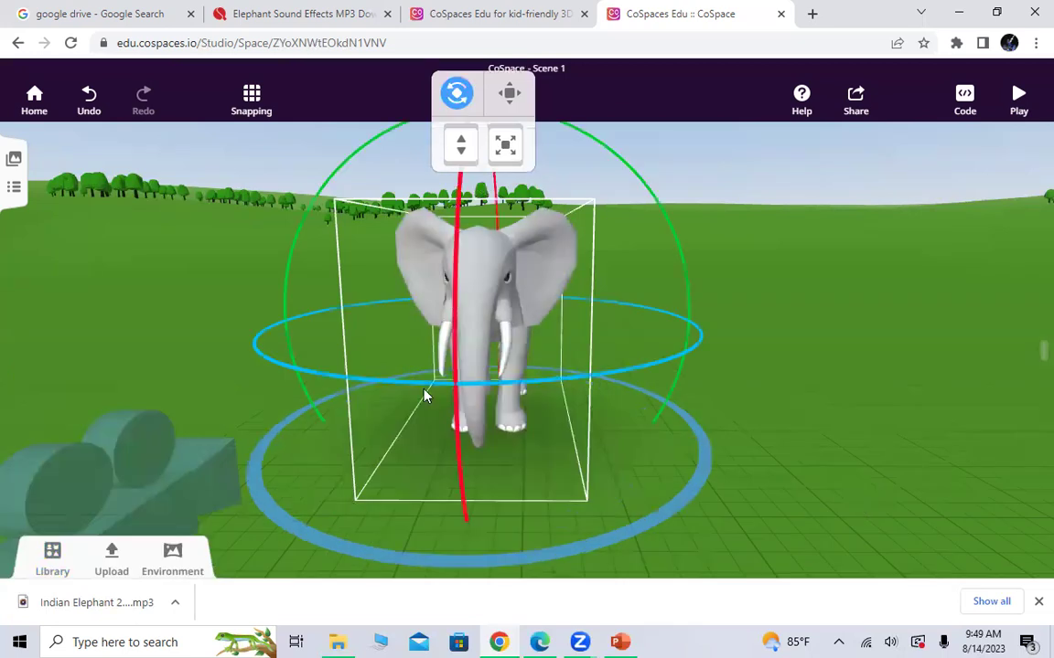
{"action": "left_click_drag", "start_coordinate": [416, 389], "coordinate": [476, 393]}
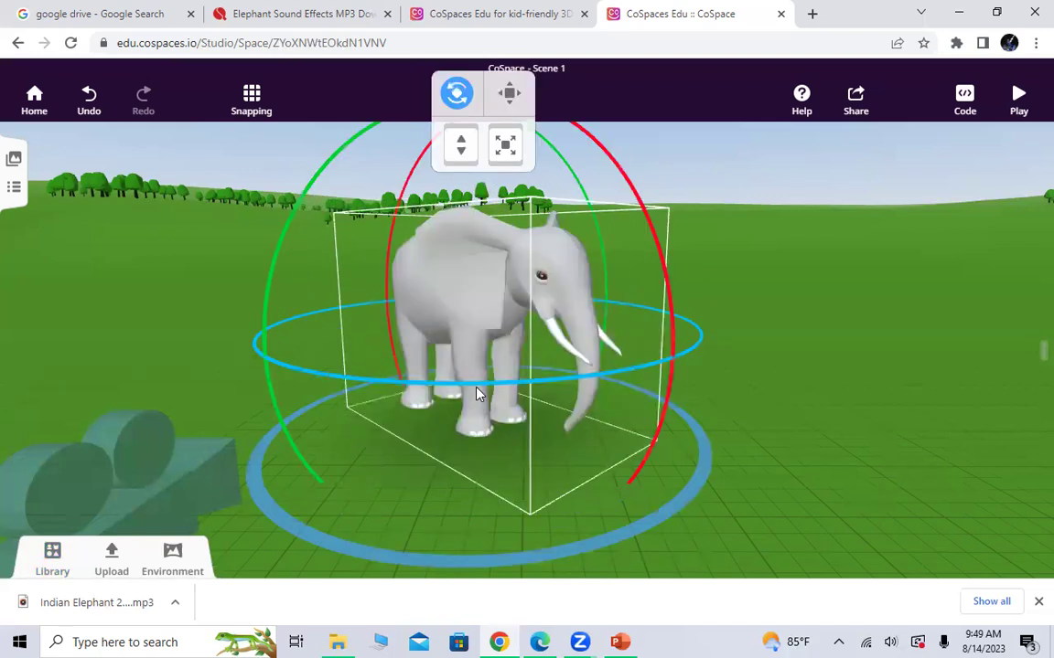
{"action": "right_click", "coordinate": [473, 275]}
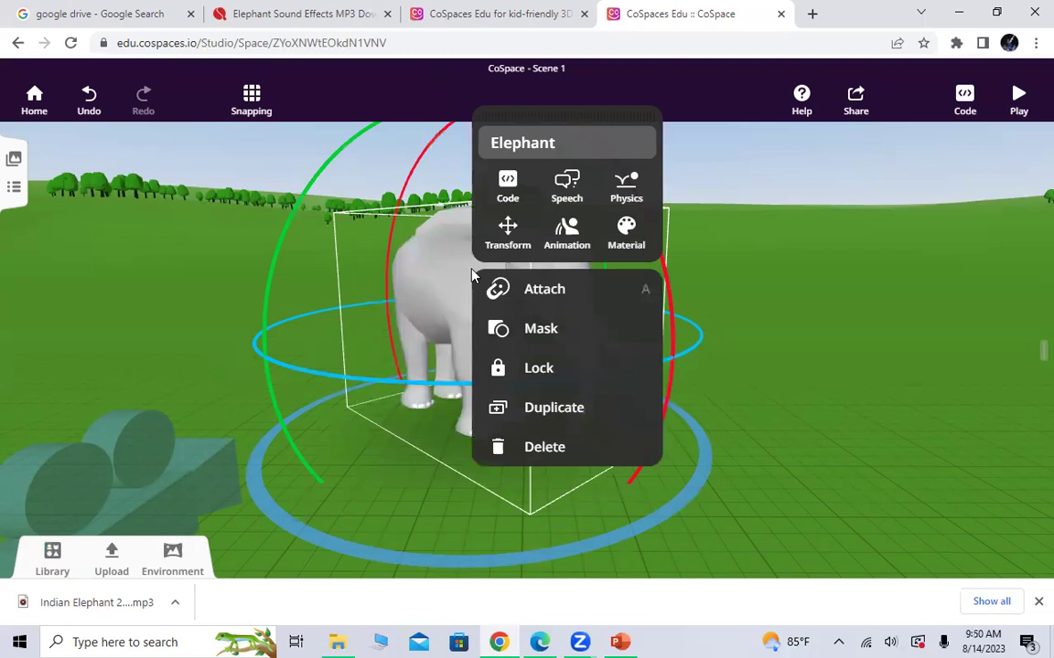
{"action": "left_click", "coordinate": [573, 230]}
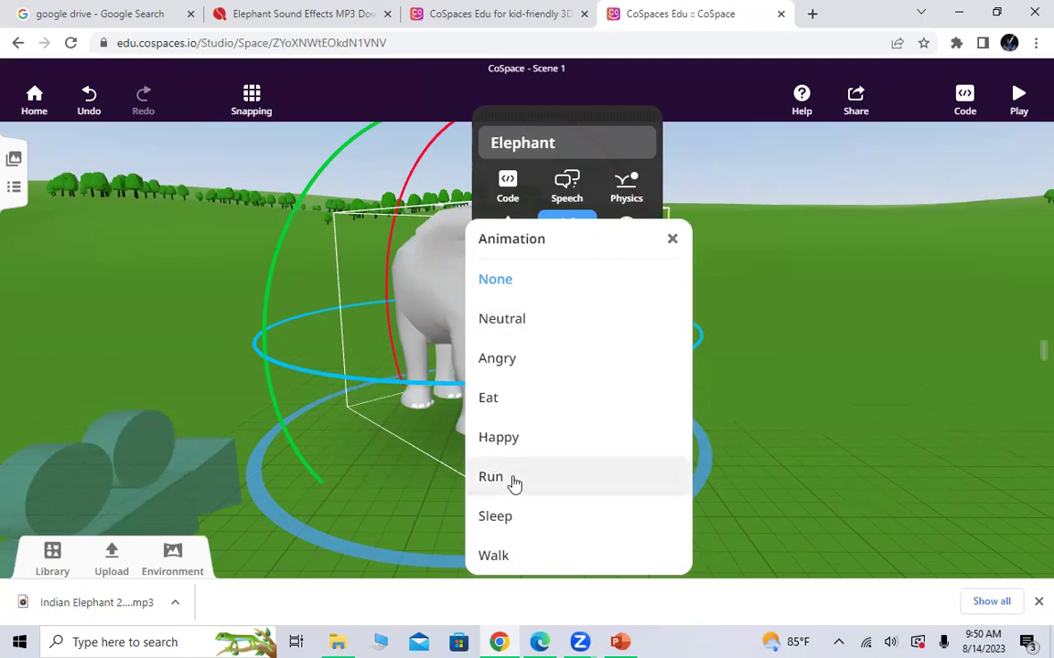
{"action": "left_click", "coordinate": [515, 365]}
{"action": "left_click", "coordinate": [759, 359]}
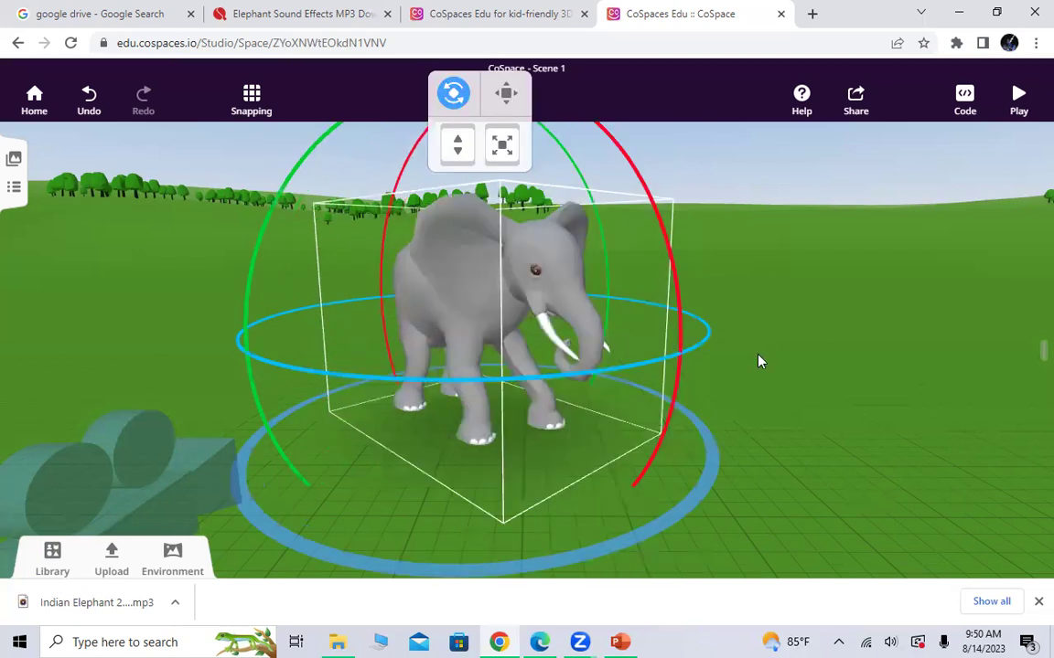
{"action": "left_click", "coordinate": [574, 430]}
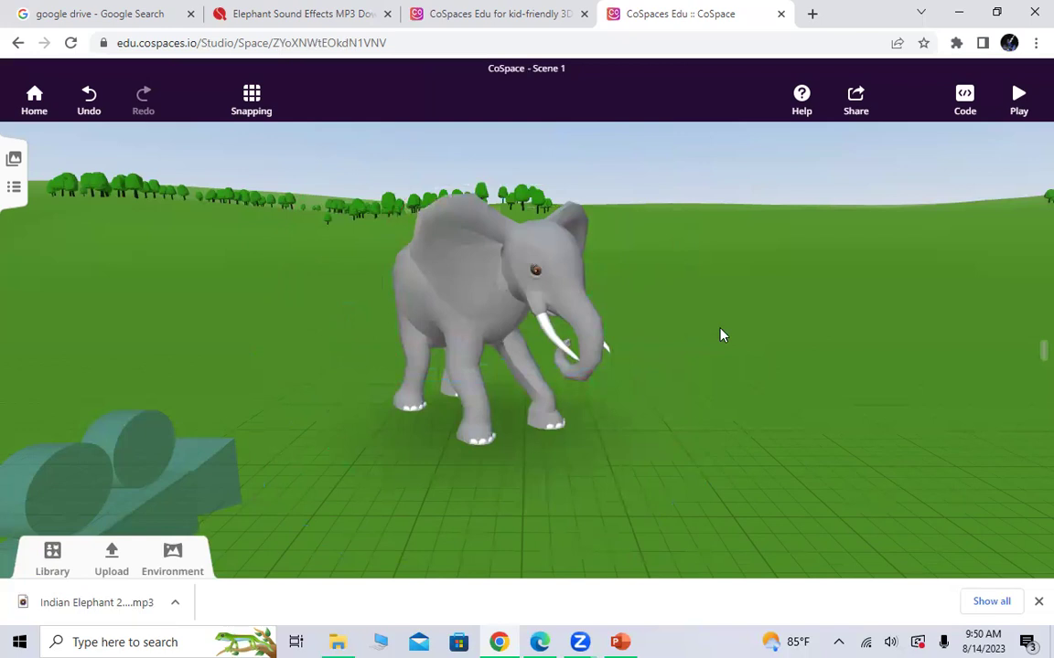
- Preview the scene in play mode, return to editing, and move the elephant left beside the camera
{"action": "left_click", "coordinate": [1024, 104]}
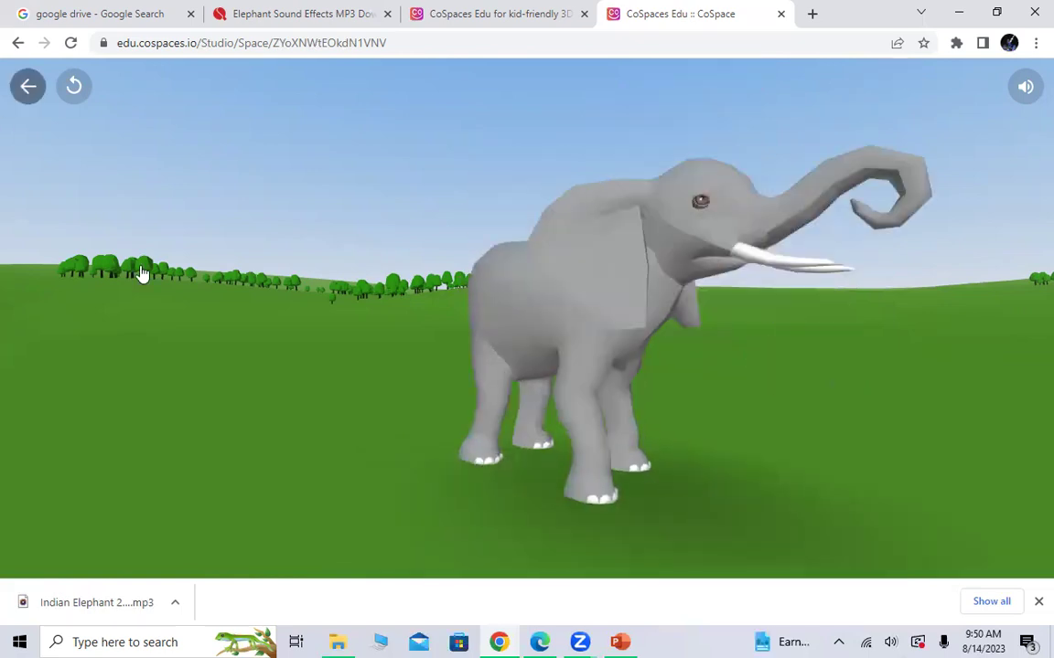
{"action": "key", "text": "Escape"}
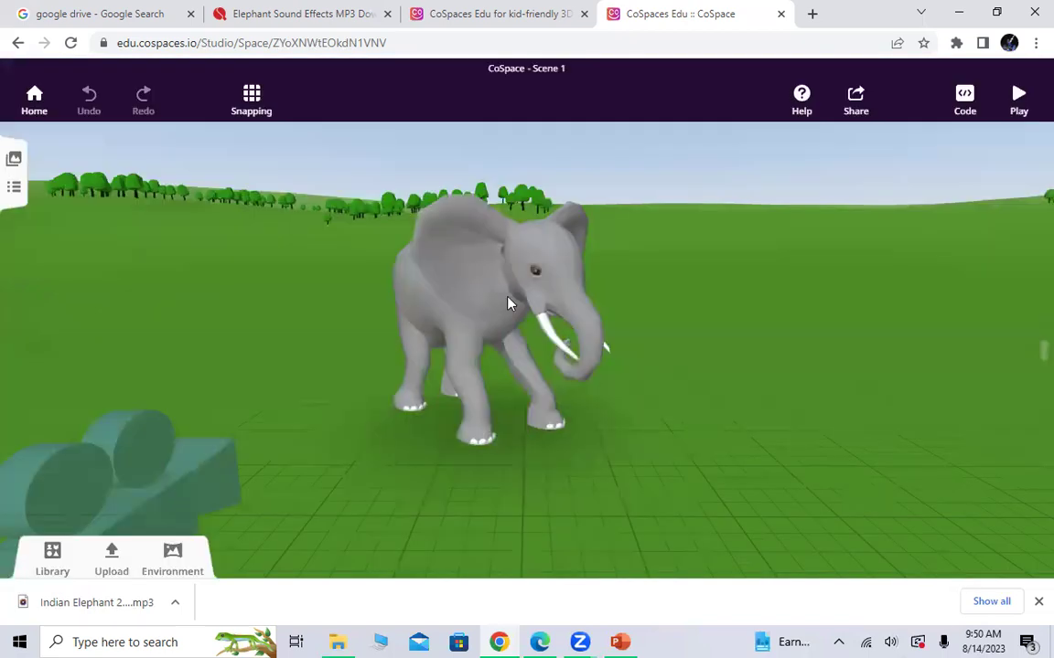
{"action": "left_click", "coordinate": [509, 300]}
{"action": "left_click_drag", "start_coordinate": [372, 302], "coordinate": [295, 306]}
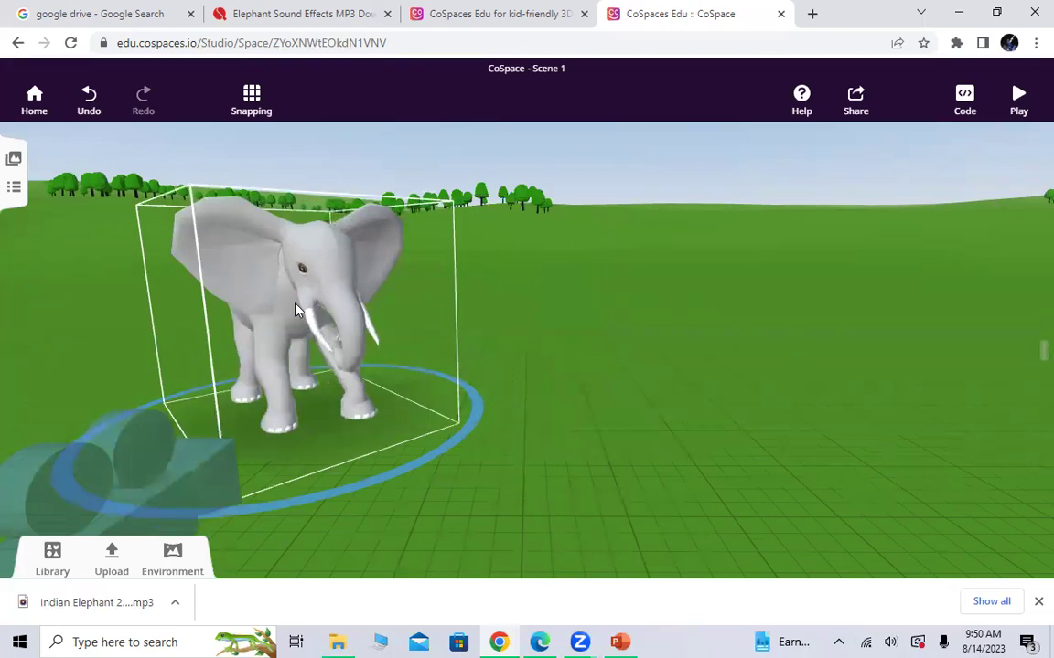
{"action": "left_click", "coordinate": [592, 385]}
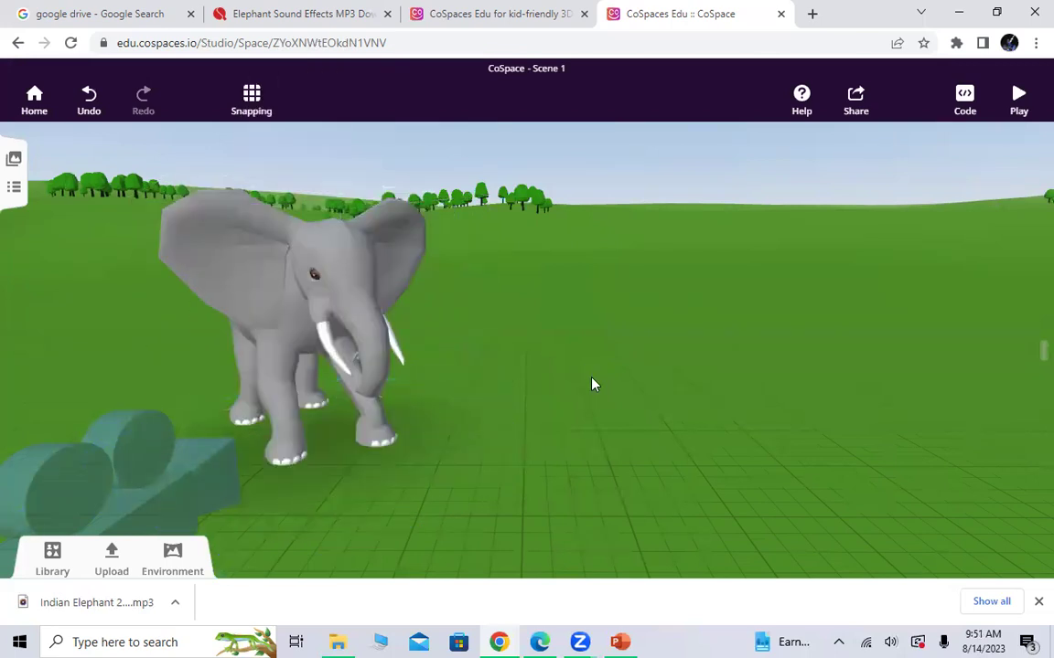
- Enable Use in CoBlocks for the elephant in its code settings
{"action": "left_click", "coordinate": [301, 307]}
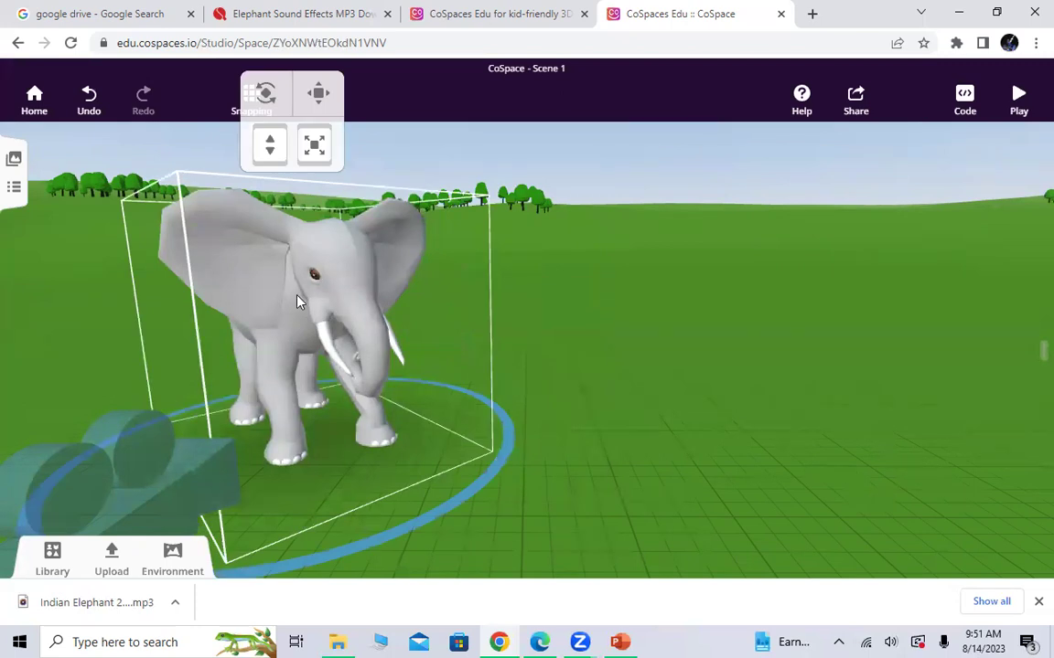
{"action": "right_click", "coordinate": [297, 302]}
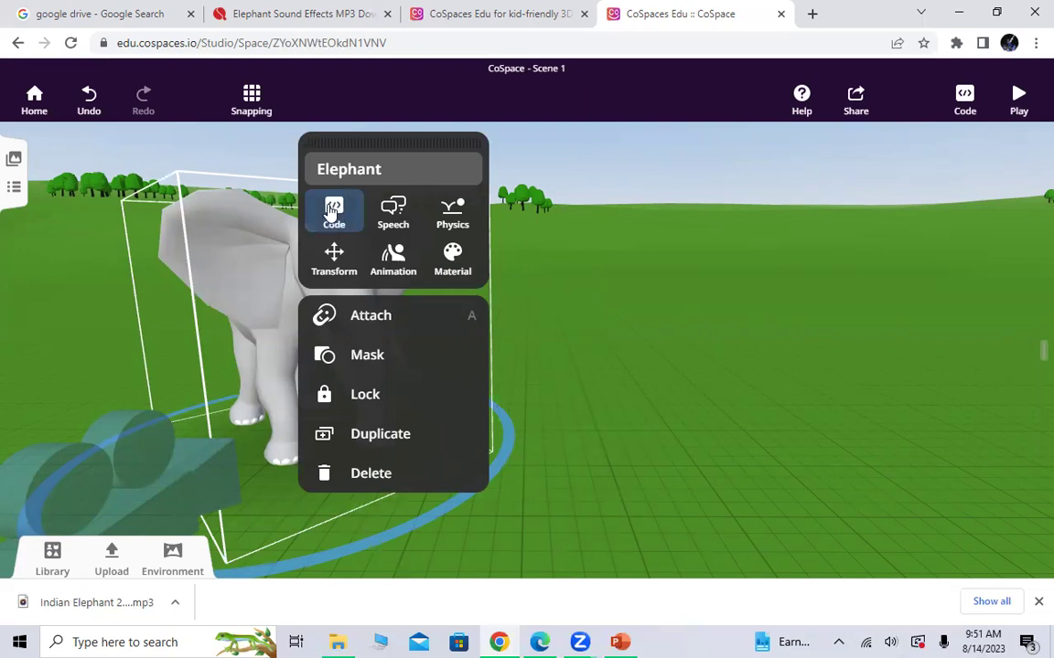
{"action": "left_click", "coordinate": [332, 210]}
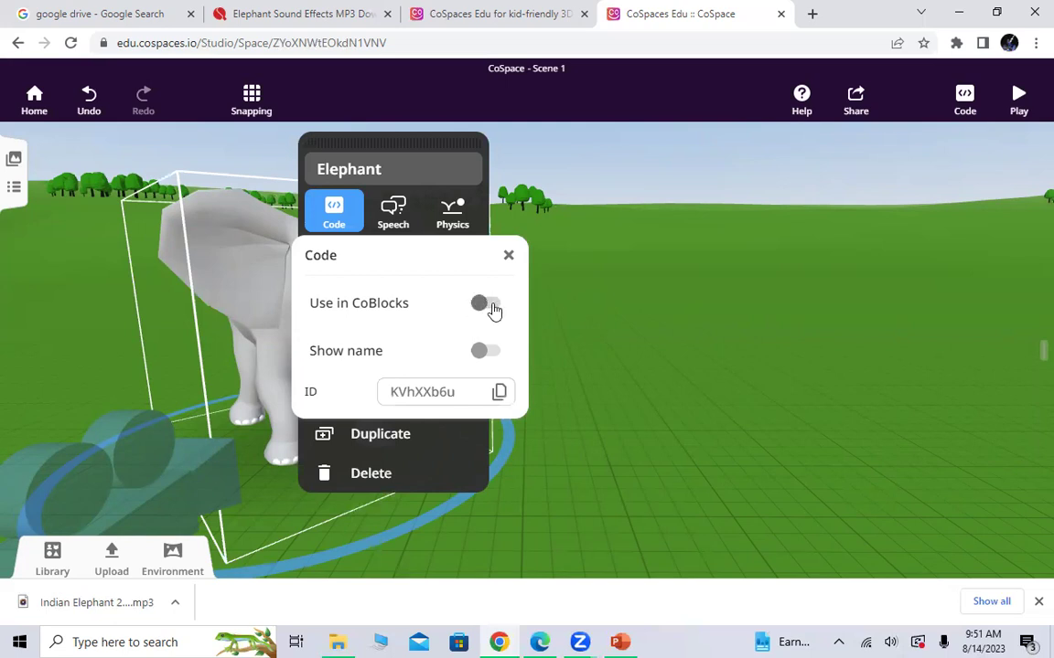
{"action": "left_click", "coordinate": [492, 308]}
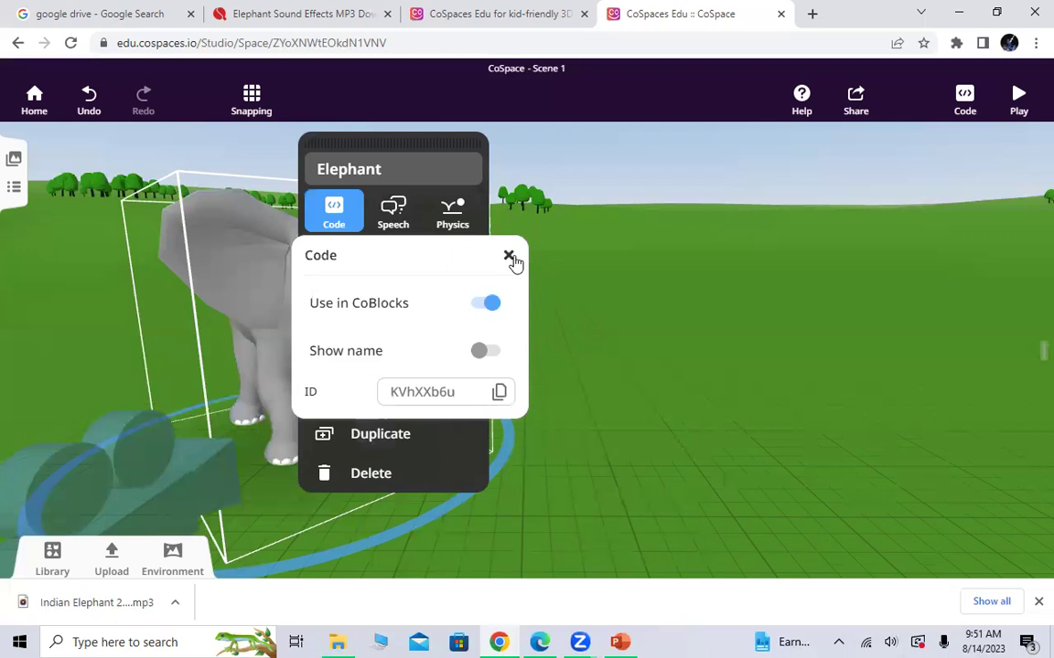
{"action": "left_click", "coordinate": [576, 294]}
{"action": "left_click", "coordinate": [590, 366]}
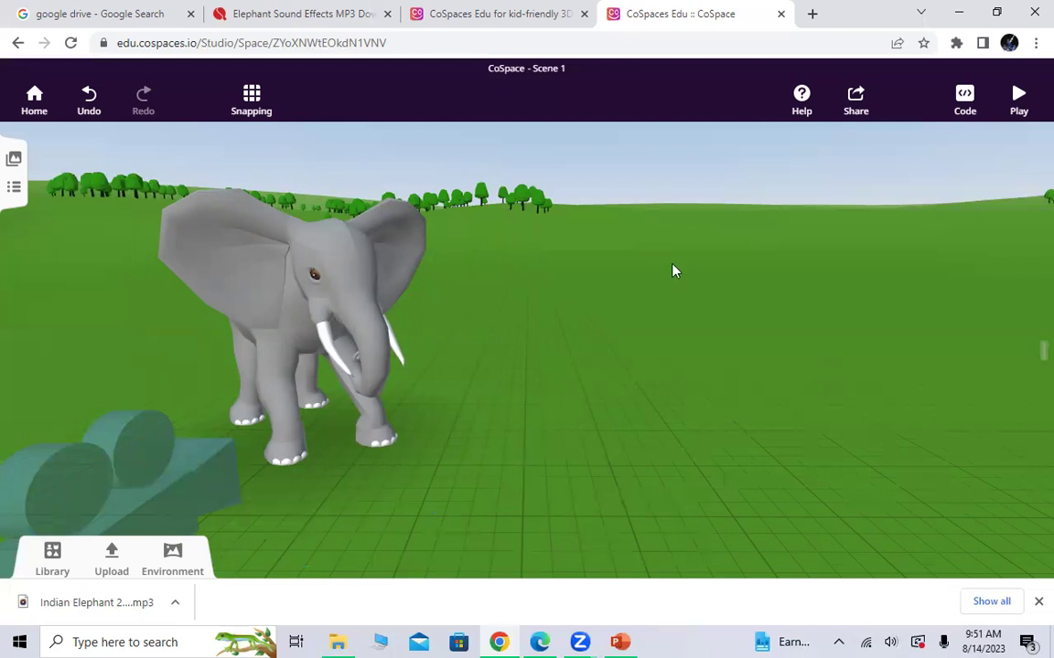
- Open the CoBlocks code and attach a play sound block beneath the When Play clicked event
{"action": "left_click", "coordinate": [960, 101]}
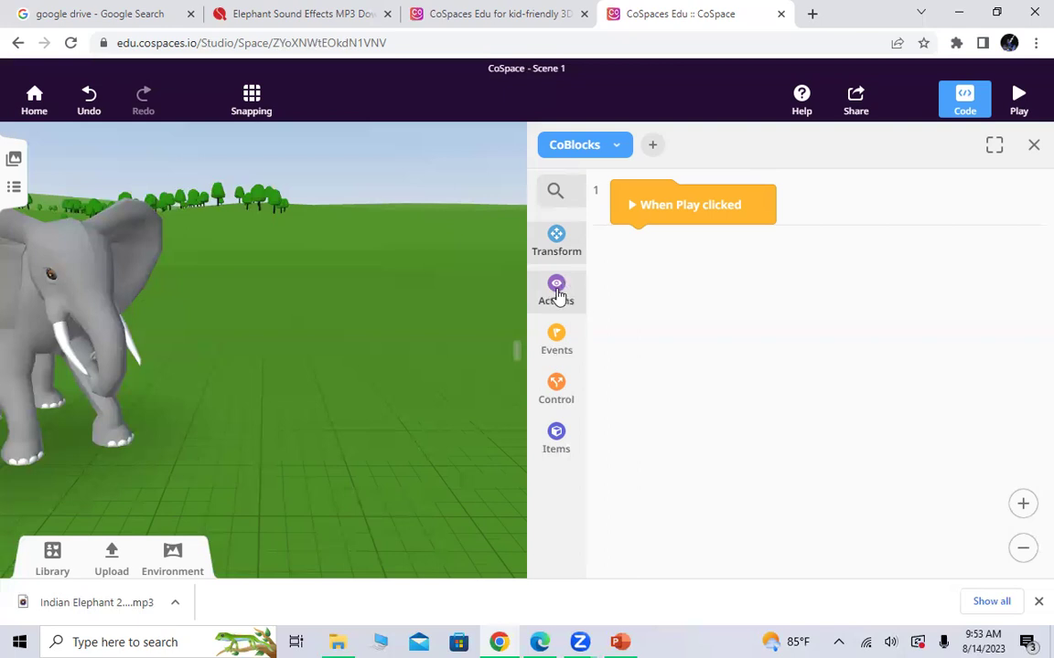
{"action": "left_click", "coordinate": [556, 291]}
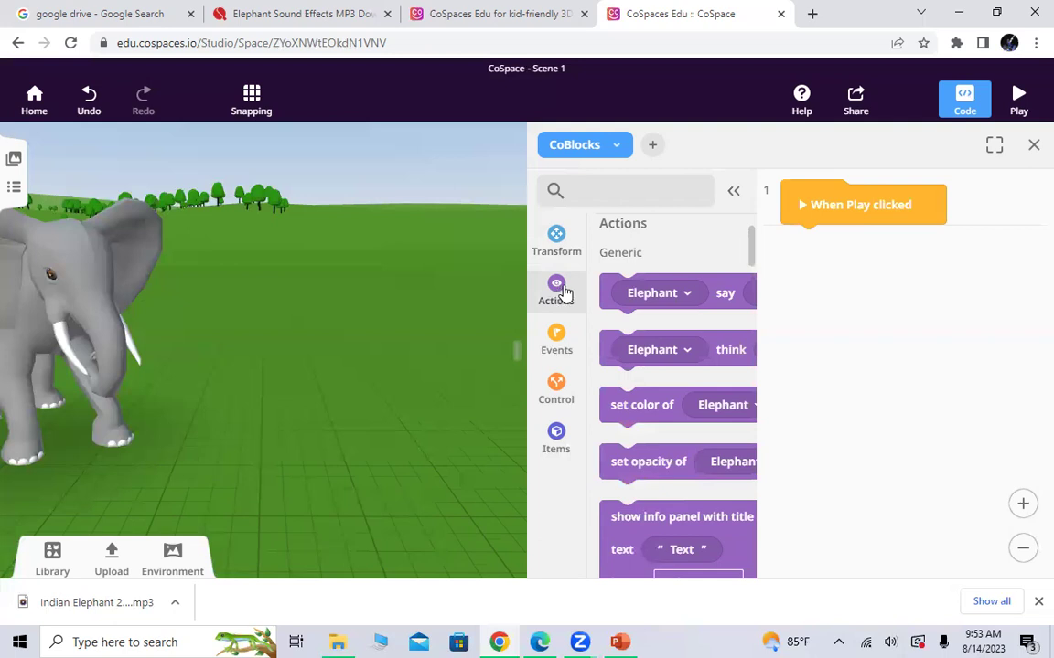
{"action": "left_click_drag", "start_coordinate": [604, 297], "coordinate": [775, 259]}
{"action": "left_click_drag", "start_coordinate": [757, 263], "coordinate": [758, 277]}
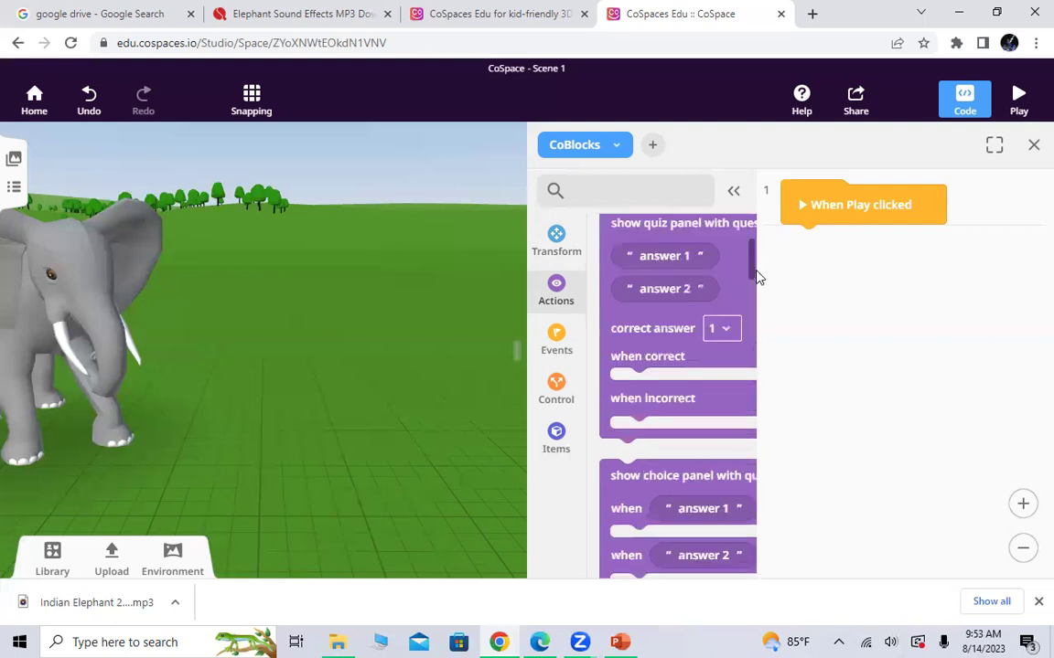
{"action": "scroll", "coordinate": [757, 278], "scroll_direction": "down", "scroll_amount": 3}
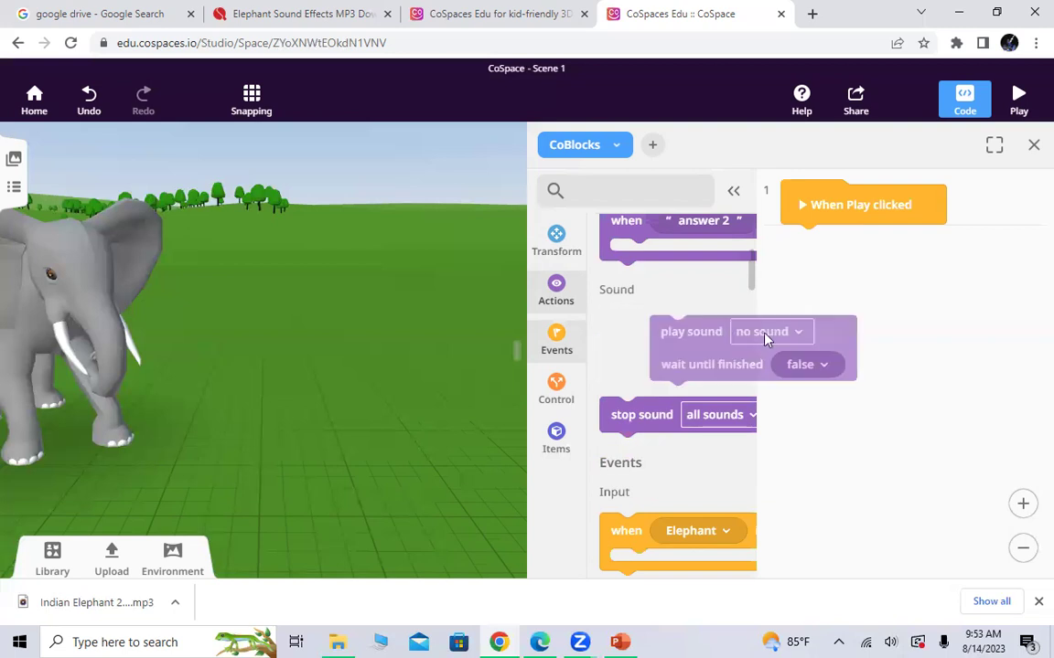
{"action": "left_click_drag", "start_coordinate": [702, 338], "coordinate": [813, 277]}
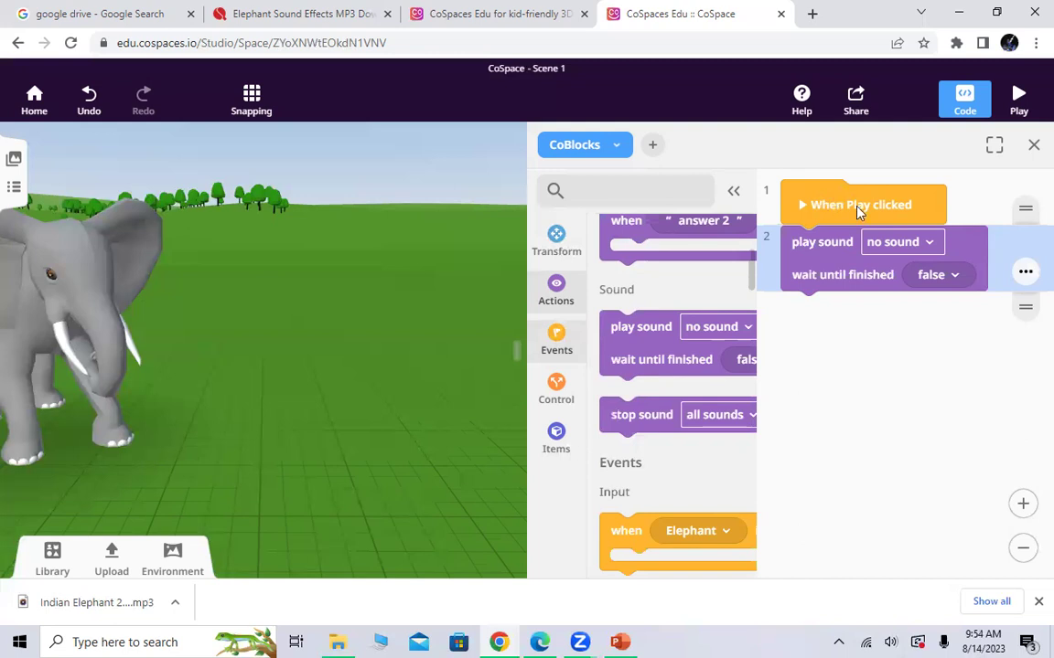
- Check the play sound block's available sounds and permanently delete the uploaded Indian Elephant 2 sound file
{"action": "left_click", "coordinate": [928, 243]}
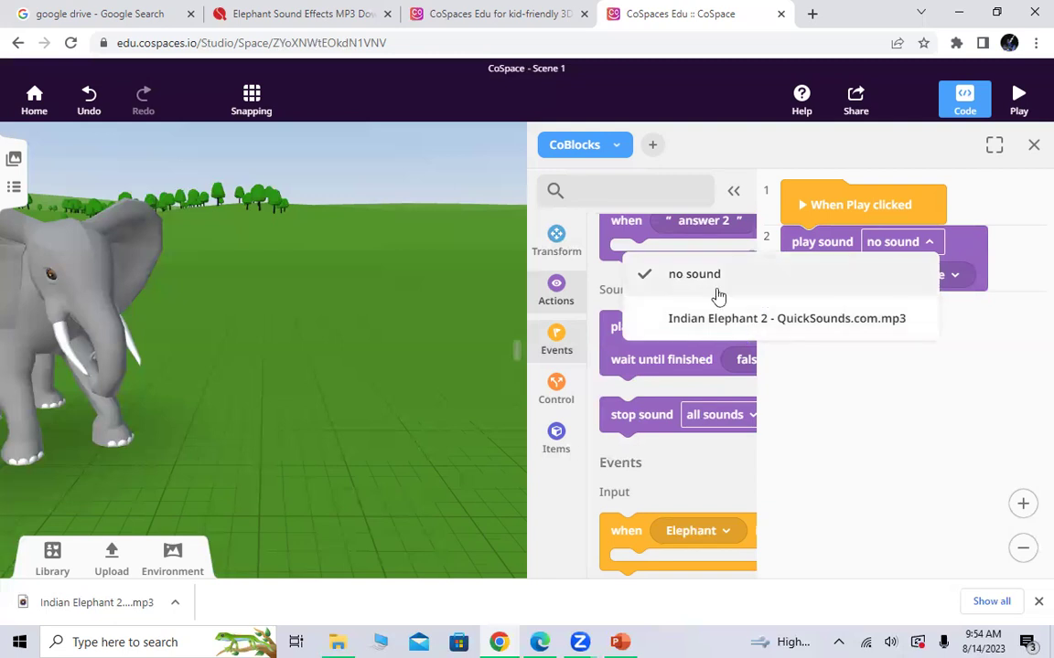
{"action": "left_click", "coordinate": [415, 304]}
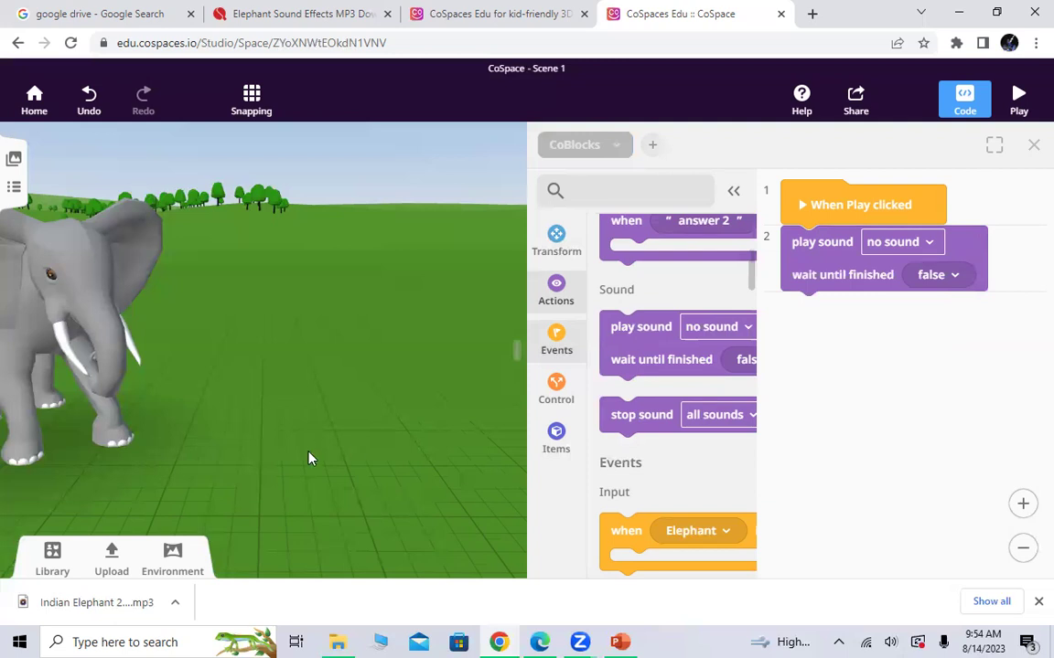
{"action": "left_click", "coordinate": [73, 432]}
{"action": "left_click", "coordinate": [111, 560]}
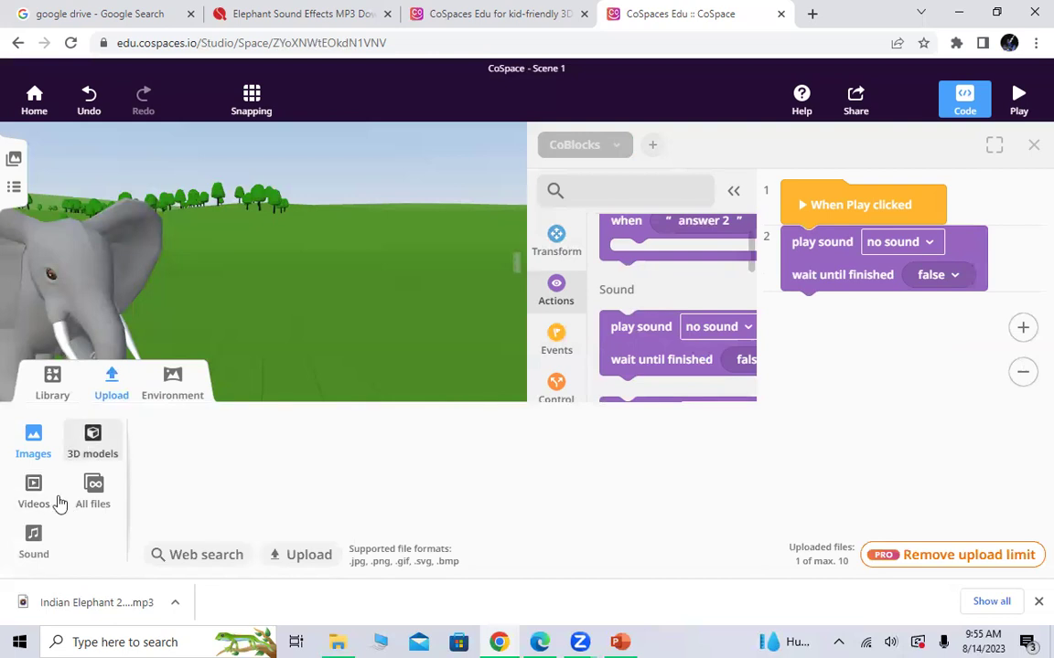
{"action": "left_click", "coordinate": [35, 541]}
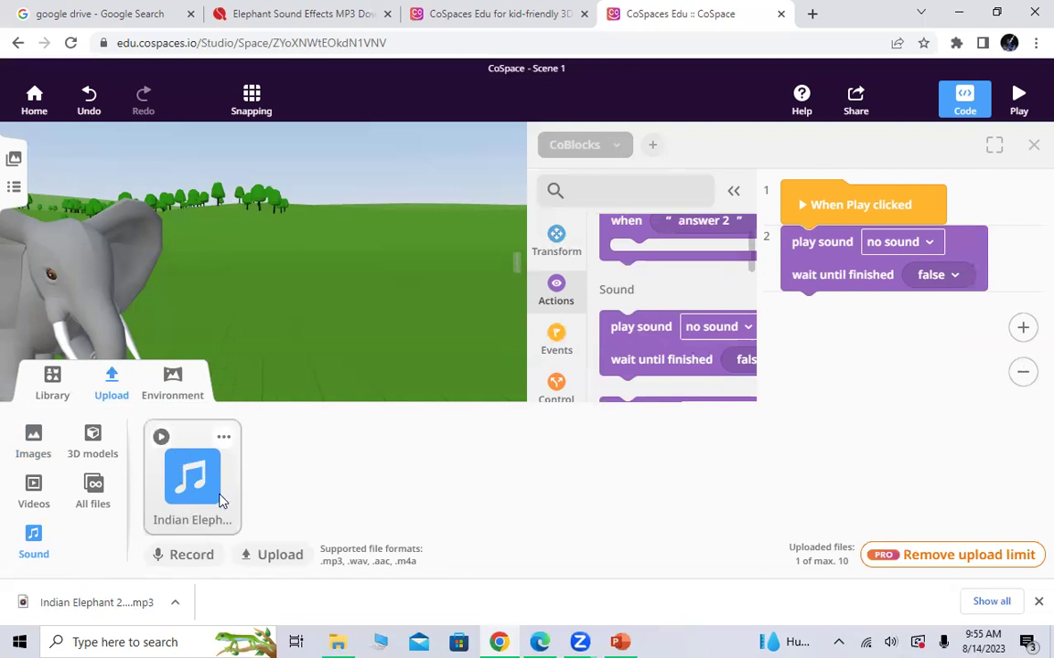
{"action": "left_click", "coordinate": [224, 440]}
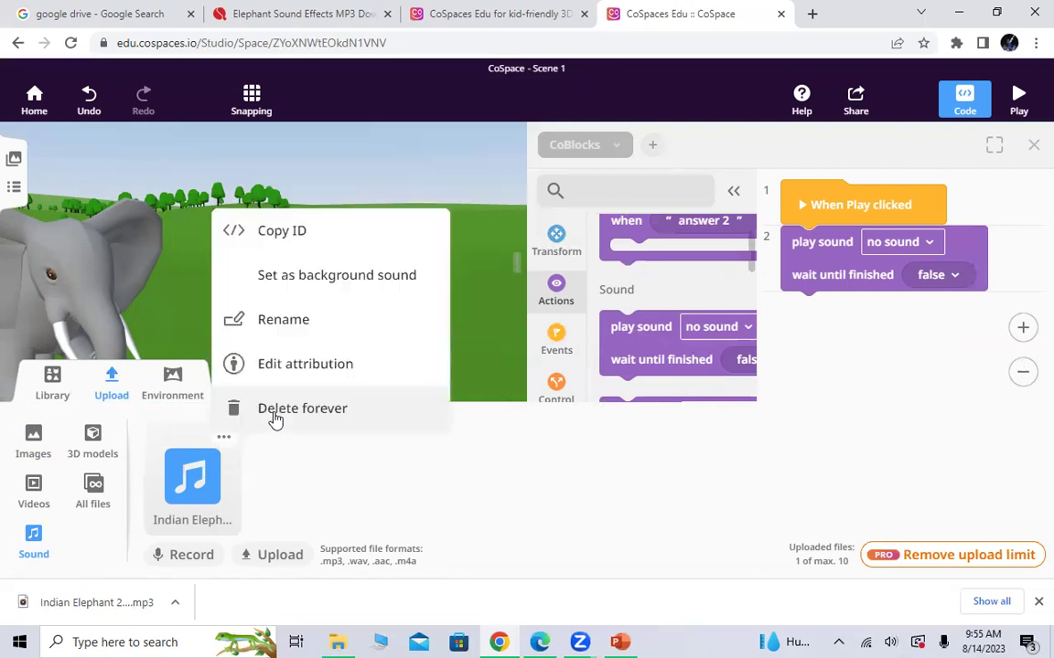
{"action": "left_click", "coordinate": [276, 415]}
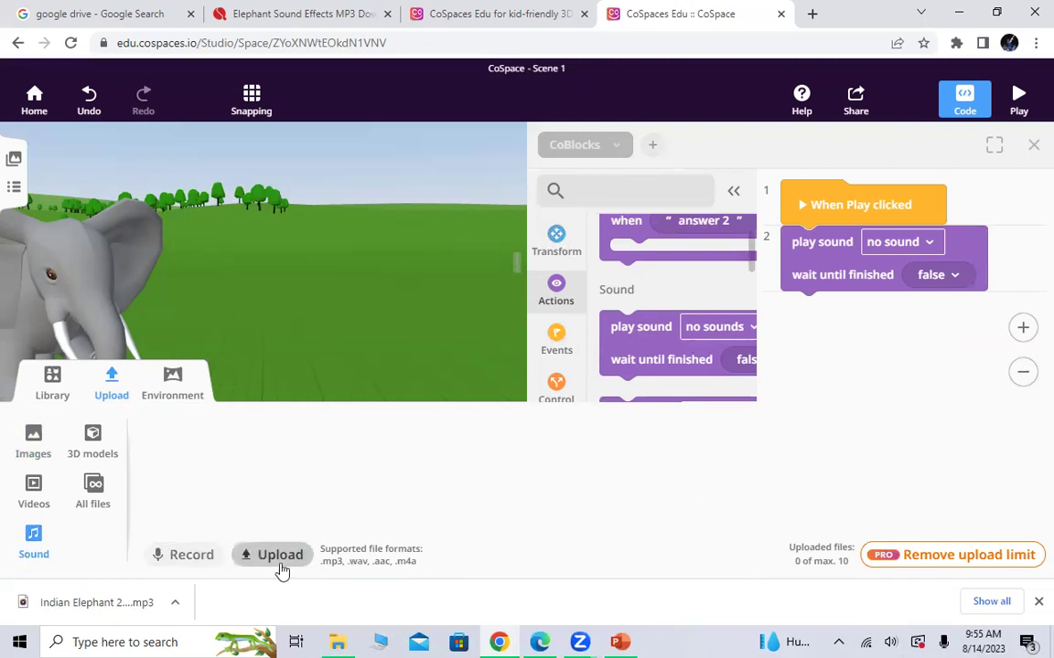
- Upload the Indian Elephant 2 - QuickSounds.com MP3 from the Downloads folder to the scene's sound files
{"action": "left_click", "coordinate": [184, 555]}
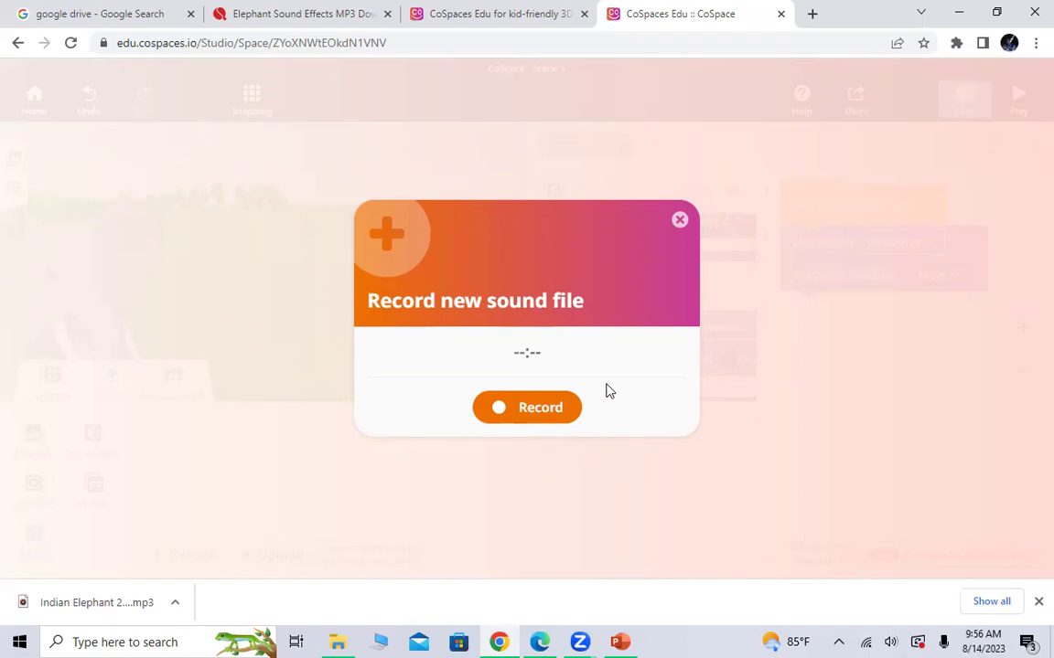
{"action": "left_click", "coordinate": [679, 220]}
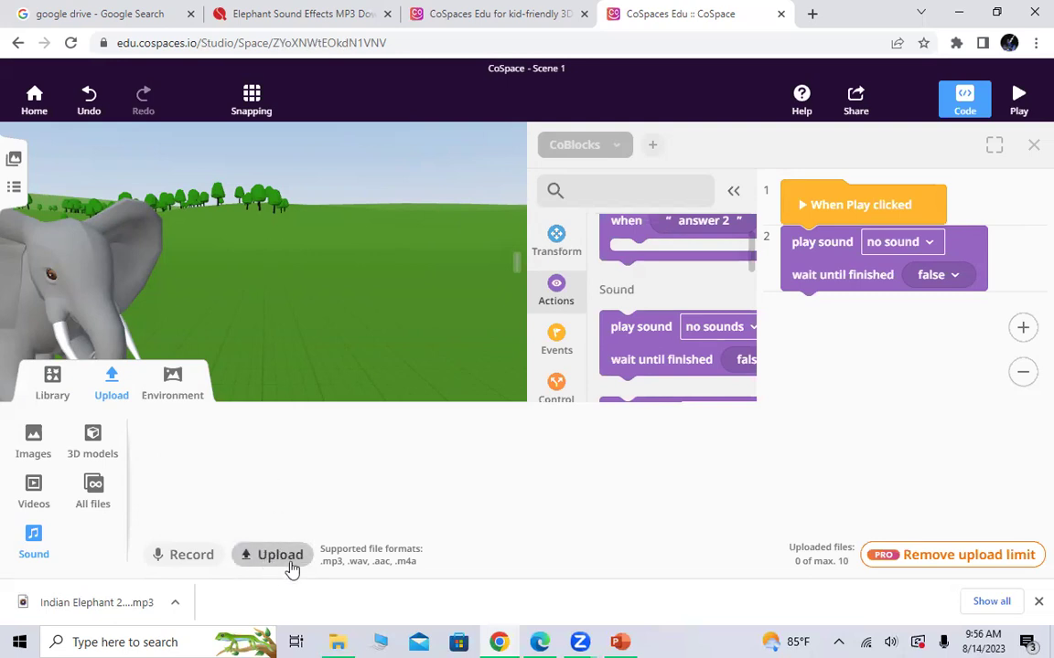
{"action": "left_click", "coordinate": [279, 559]}
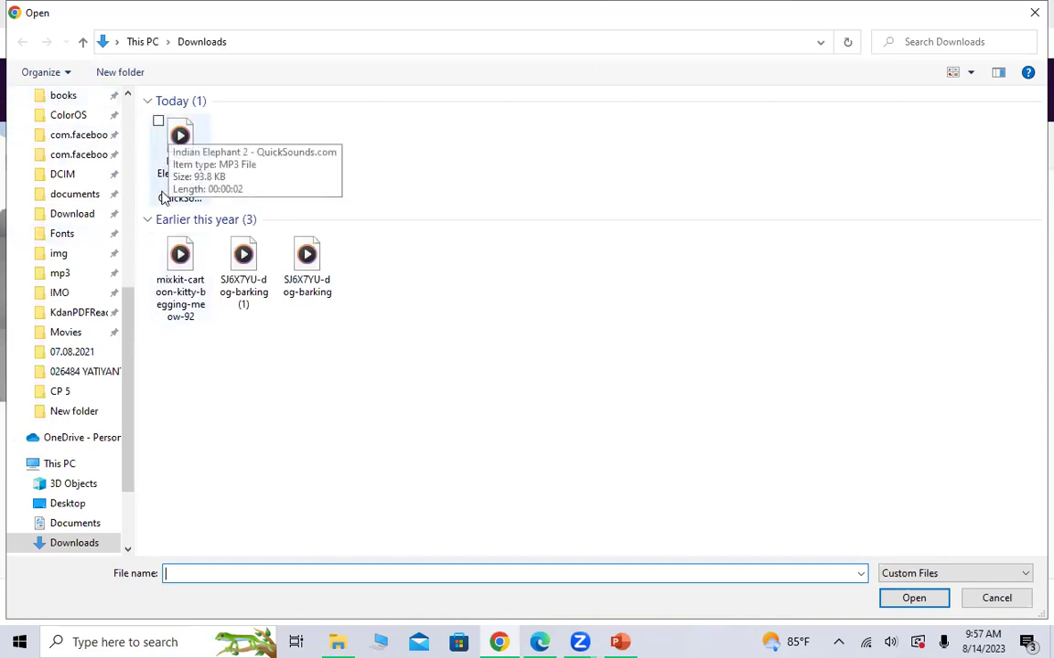
{"action": "left_click", "coordinate": [169, 164]}
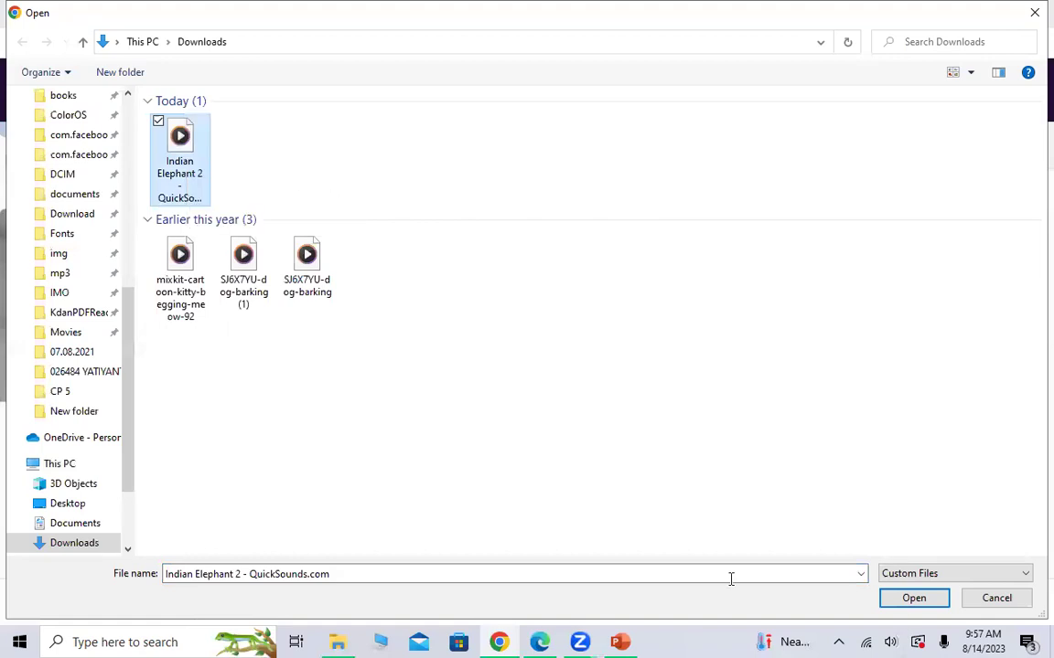
{"action": "left_click", "coordinate": [912, 600]}
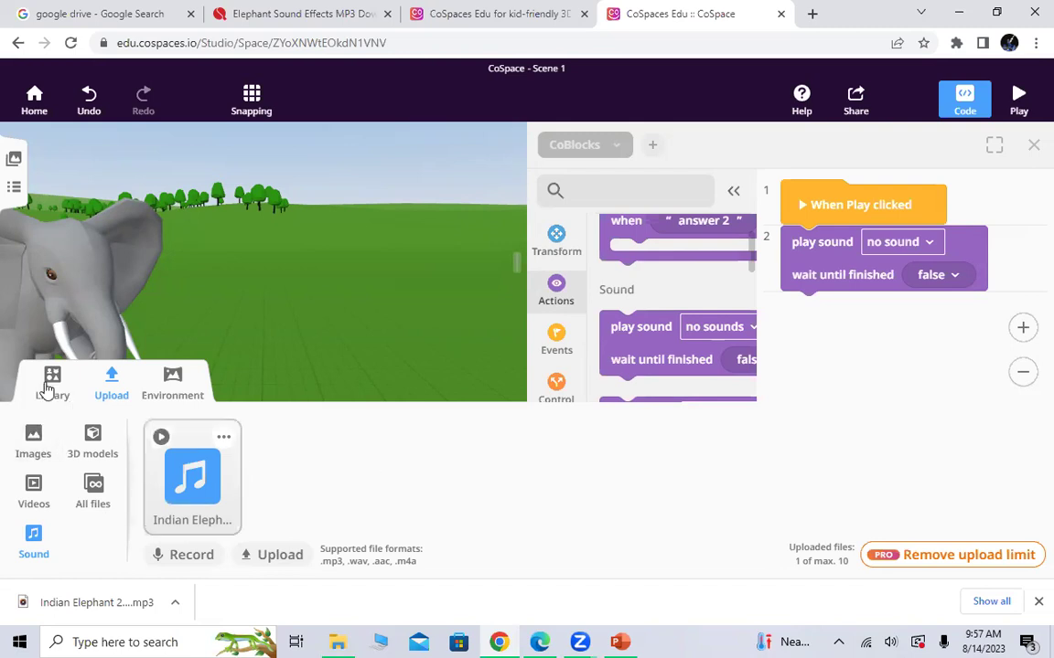
{"action": "left_click", "coordinate": [50, 396]}
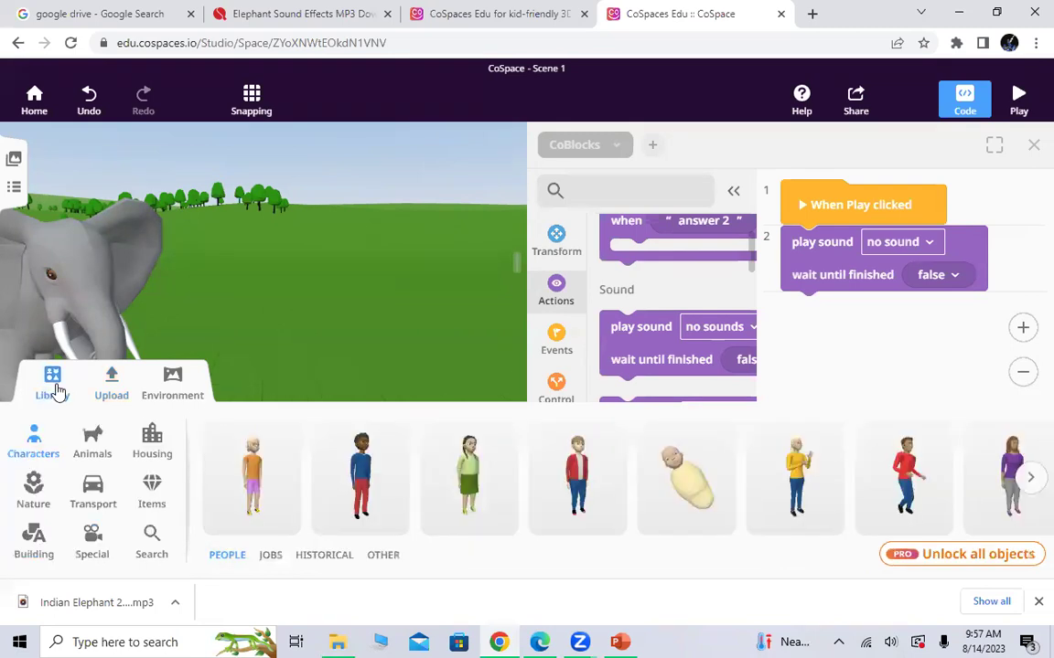
{"action": "left_click", "coordinate": [113, 395]}
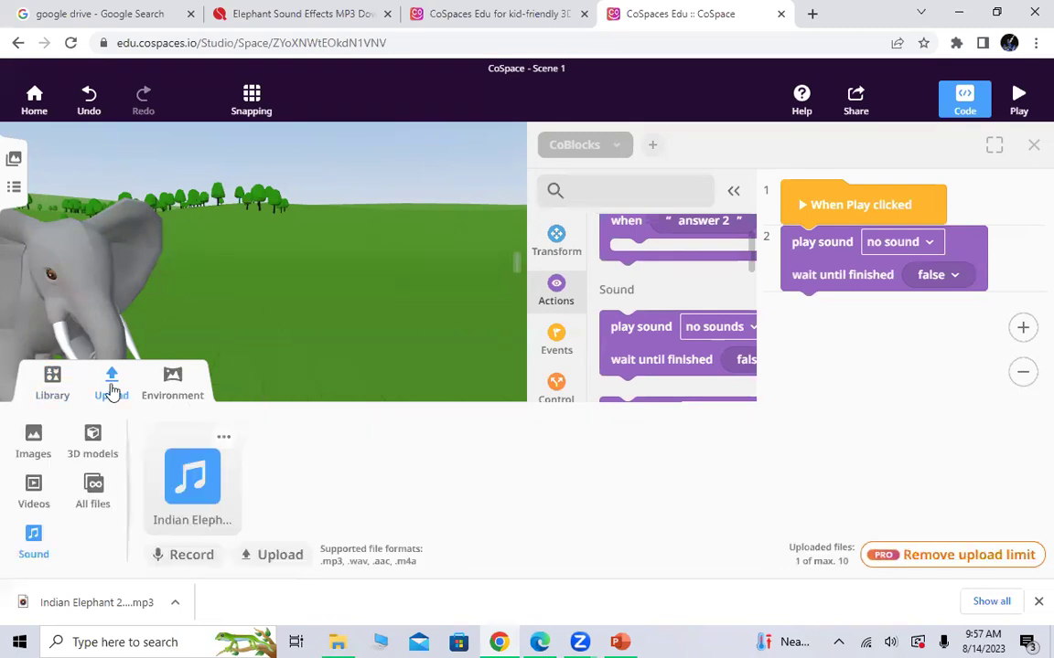
{"action": "left_click", "coordinate": [109, 391]}
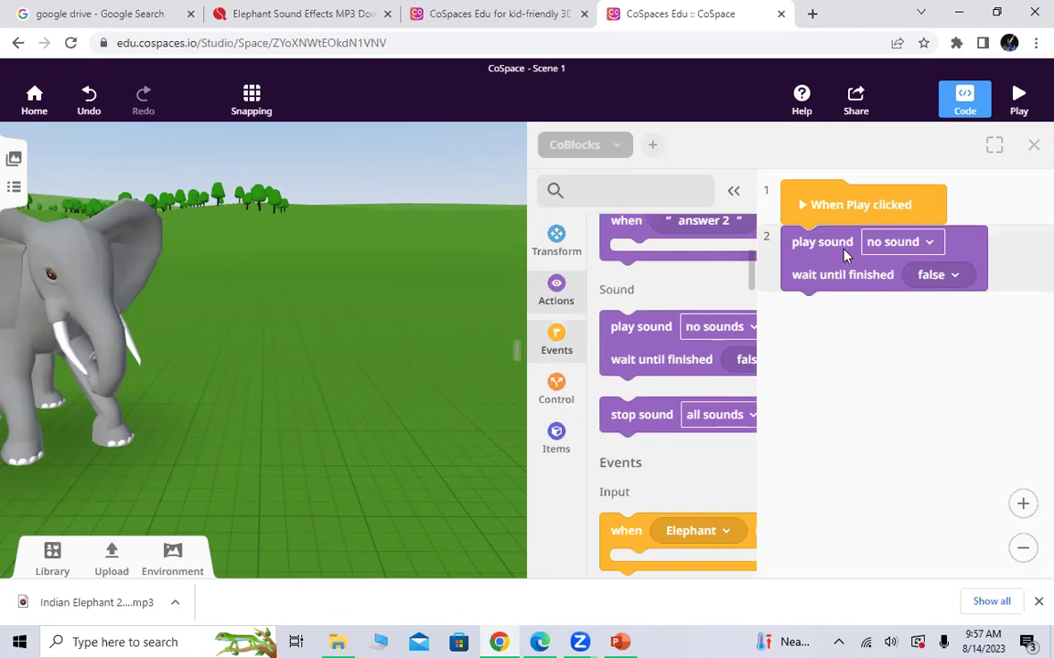
- Set the play sound block to Indian Elephant 2 - QuickSounds.com.mp3 and preview the scene in play mode
{"action": "left_click", "coordinate": [928, 243]}
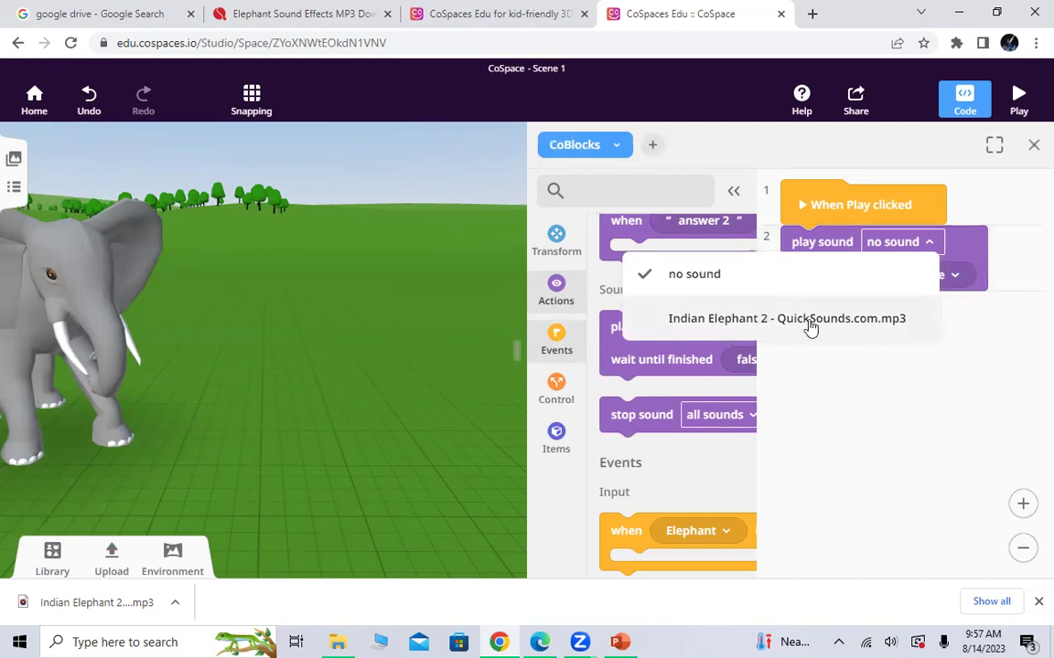
{"action": "left_click", "coordinate": [774, 319]}
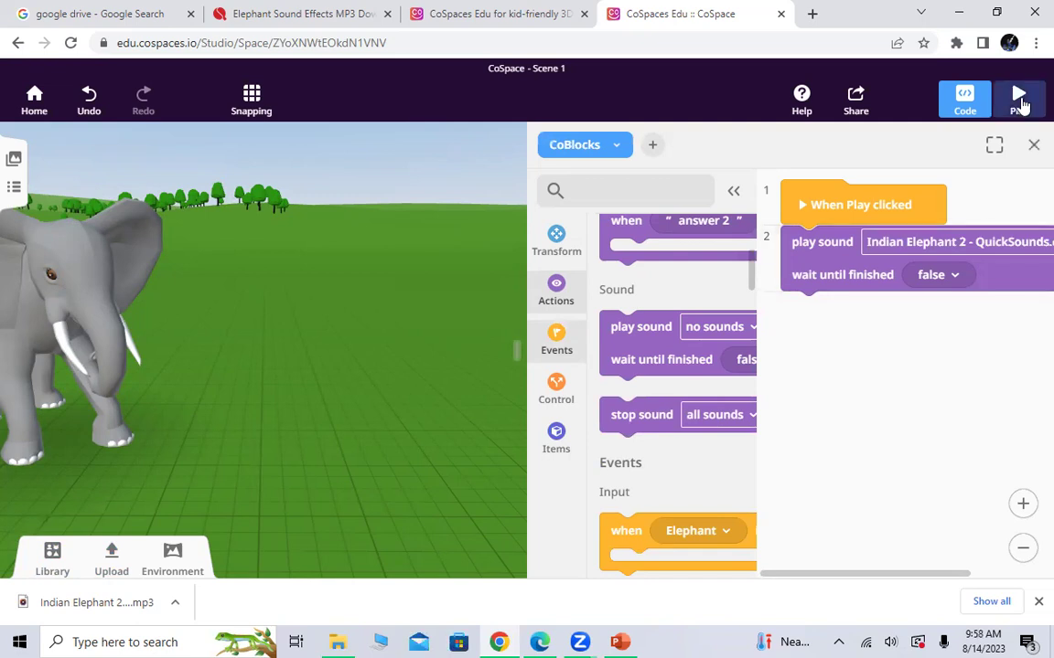
{"action": "left_click", "coordinate": [1019, 103]}
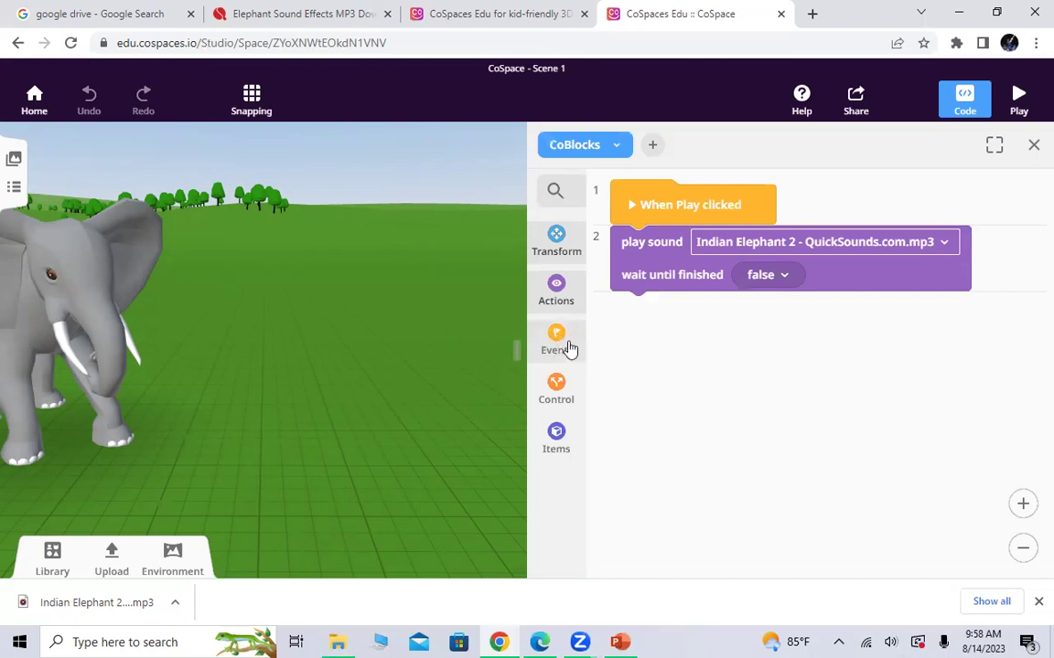
- Add a repeat block under the When Play clicked event, set to 3 times, with the play sound block nested inside it
{"action": "left_click", "coordinate": [556, 343]}
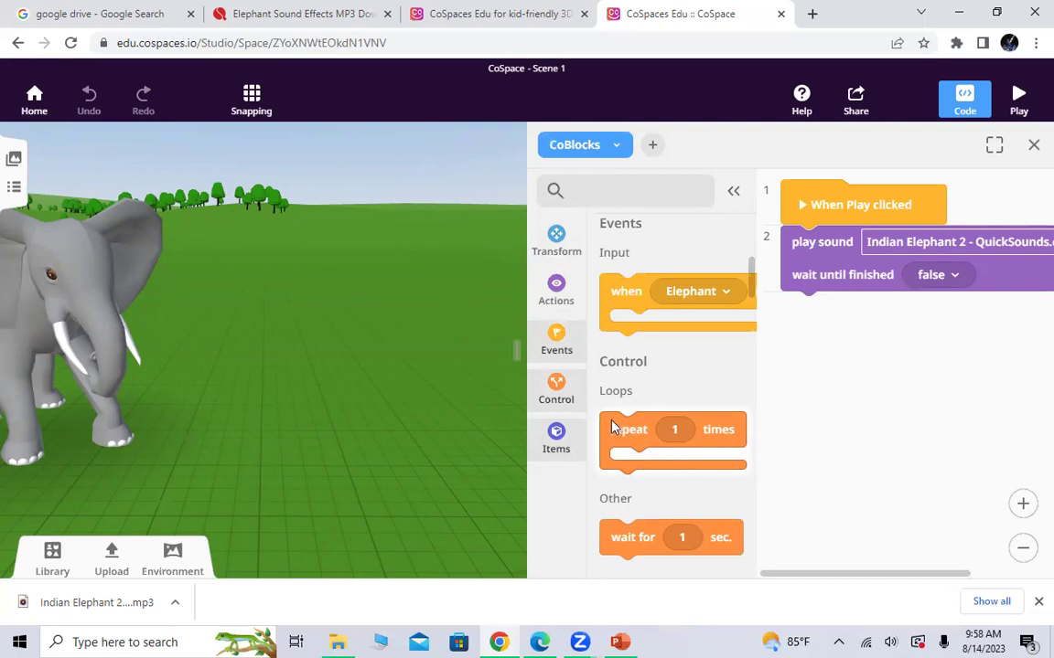
{"action": "left_click_drag", "start_coordinate": [619, 427], "coordinate": [795, 337]}
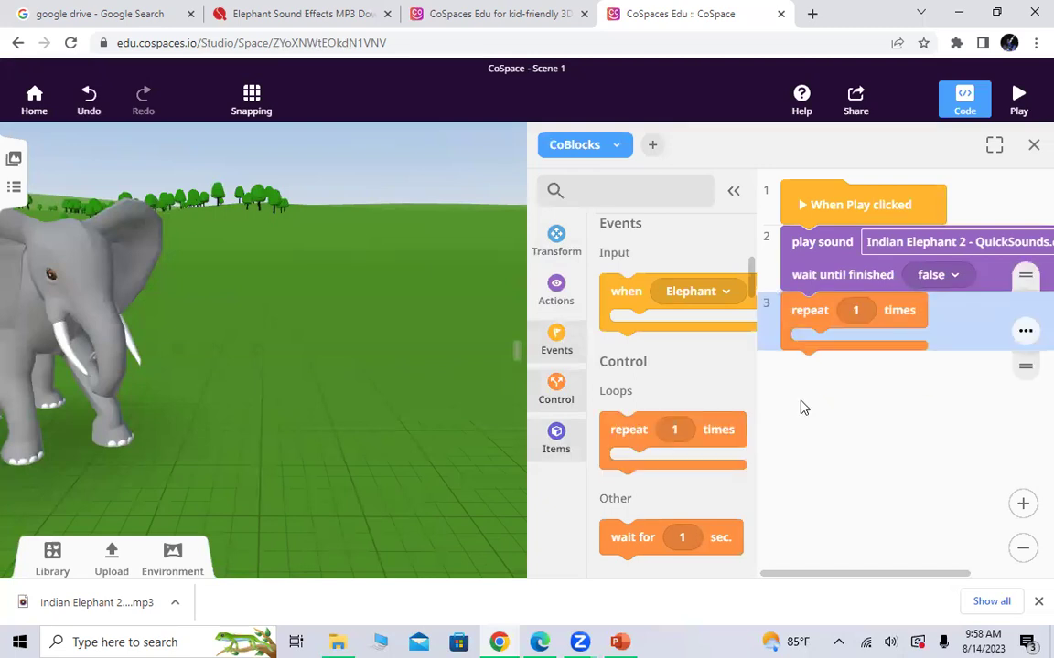
{"action": "mouse_move", "coordinate": [787, 576]}
{"action": "left_mouse_down"}
{"action": "mouse_move", "coordinate": [826, 578]}
{"action": "mouse_move", "coordinate": [788, 586]}
{"action": "left_mouse_up"}
{"action": "left_click", "coordinate": [733, 197]}
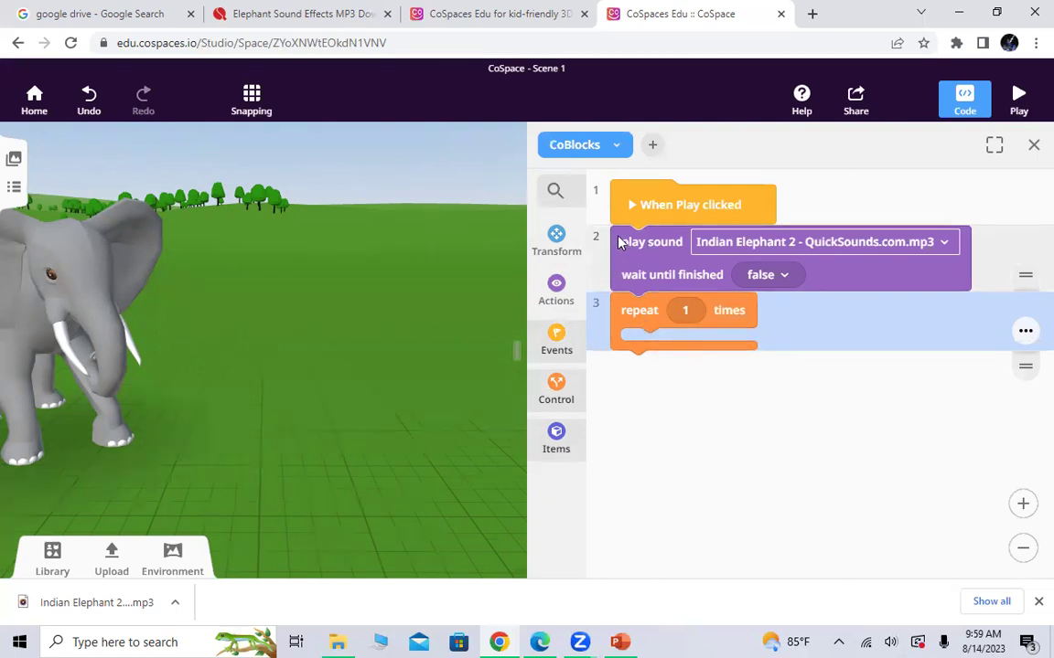
{"action": "left_click_drag", "start_coordinate": [618, 241], "coordinate": [632, 358]}
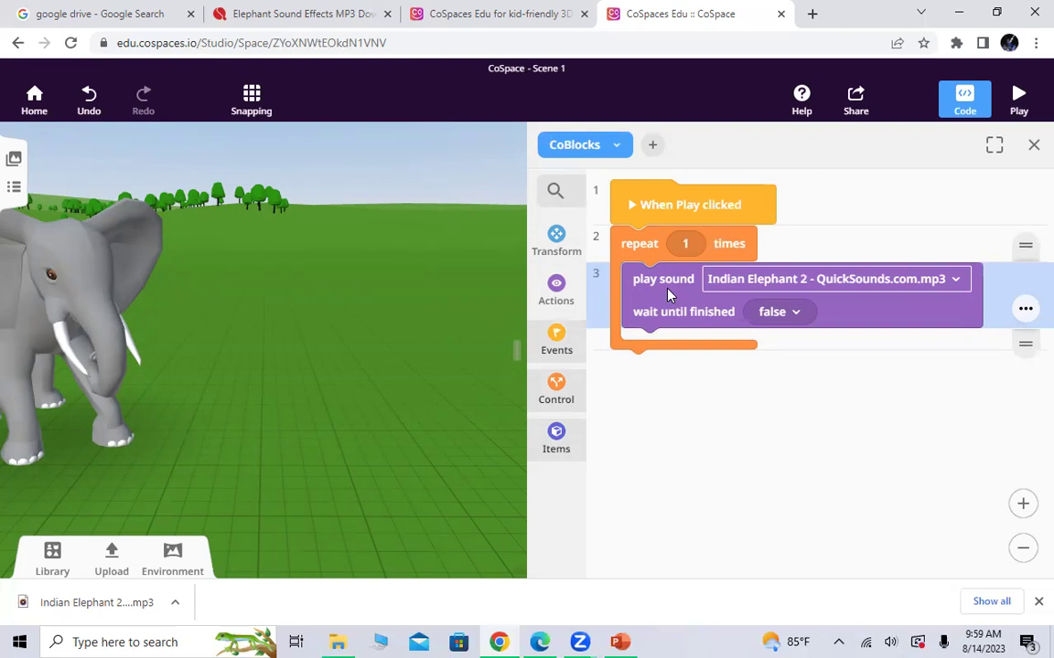
{"action": "left_click", "coordinate": [688, 245]}
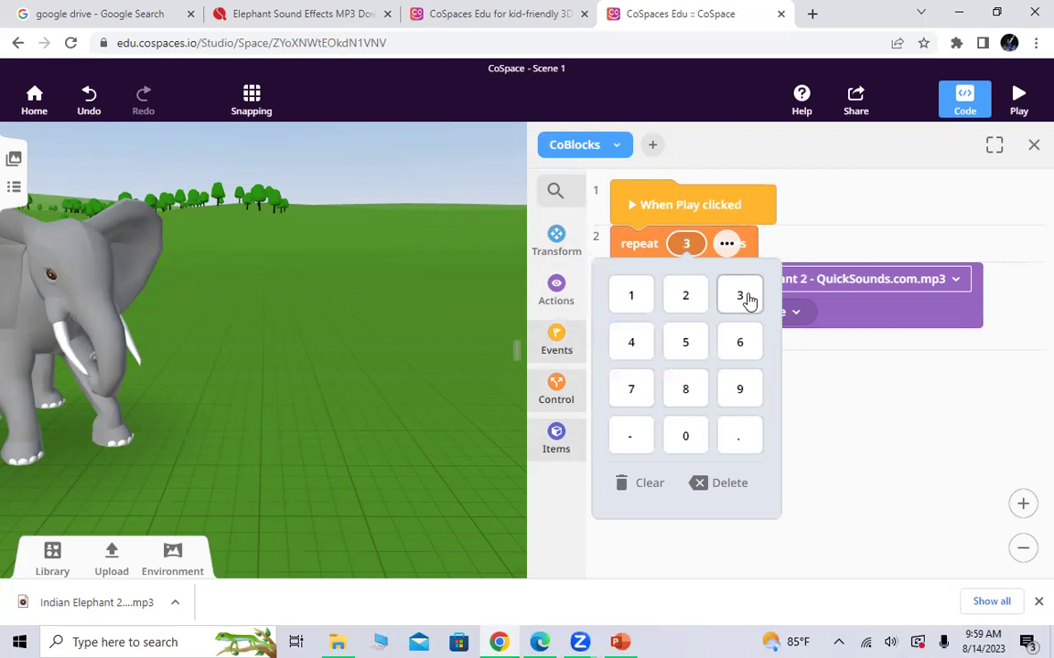
{"action": "left_click", "coordinate": [840, 413]}
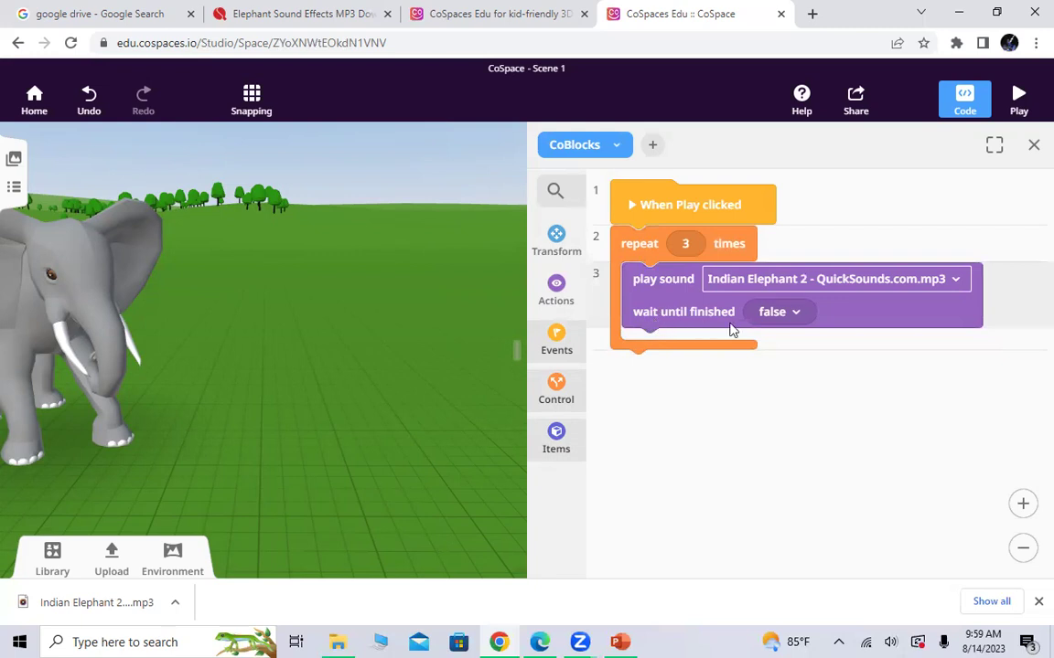
- Set the play sound block's wait until finished option to true and preview the scene in play mode
{"action": "left_click", "coordinate": [769, 313]}
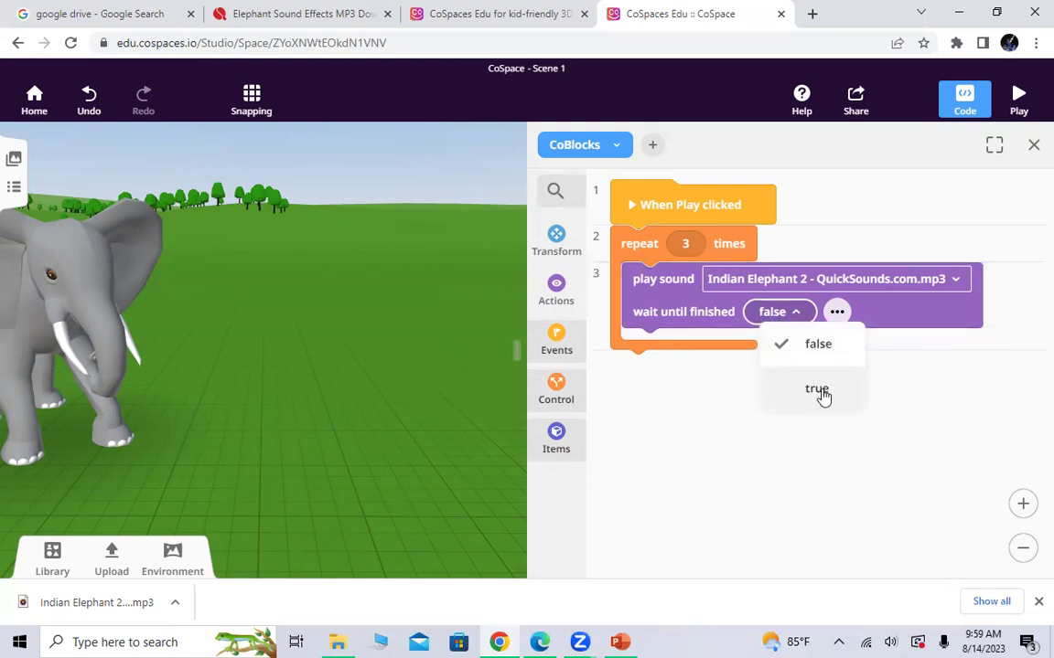
{"action": "left_click", "coordinate": [818, 390]}
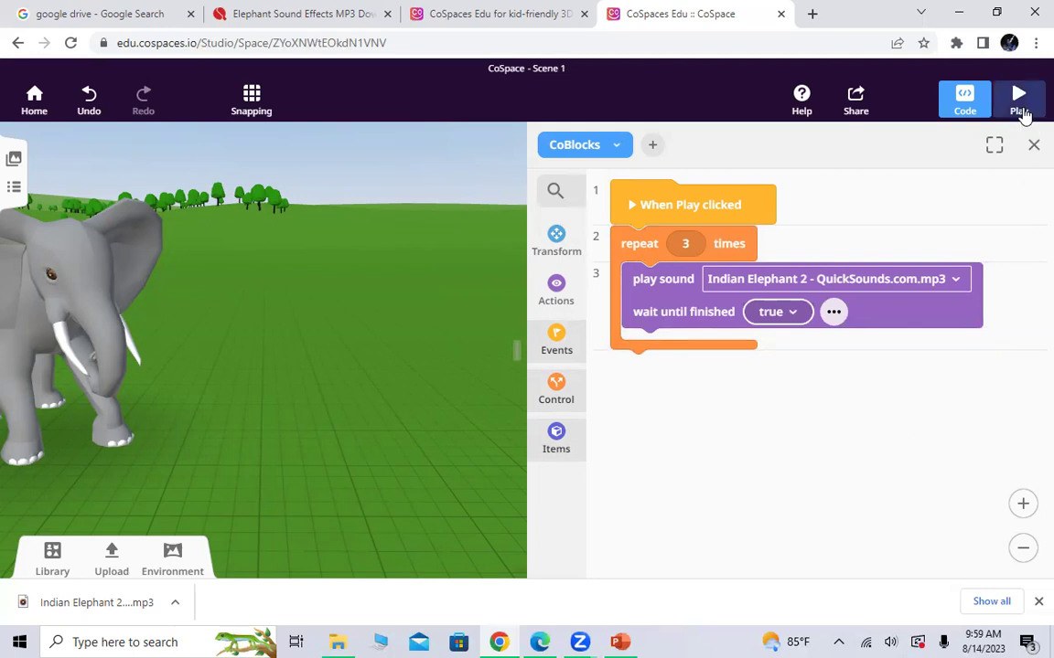
{"action": "left_click", "coordinate": [1022, 113]}
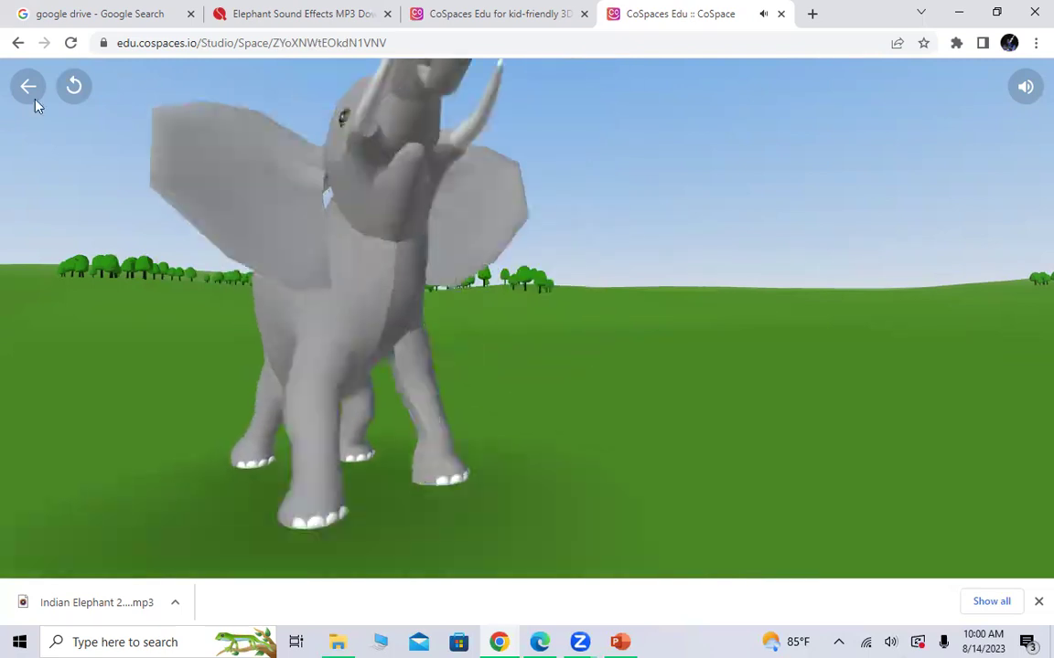
{"action": "left_click", "coordinate": [21, 97]}
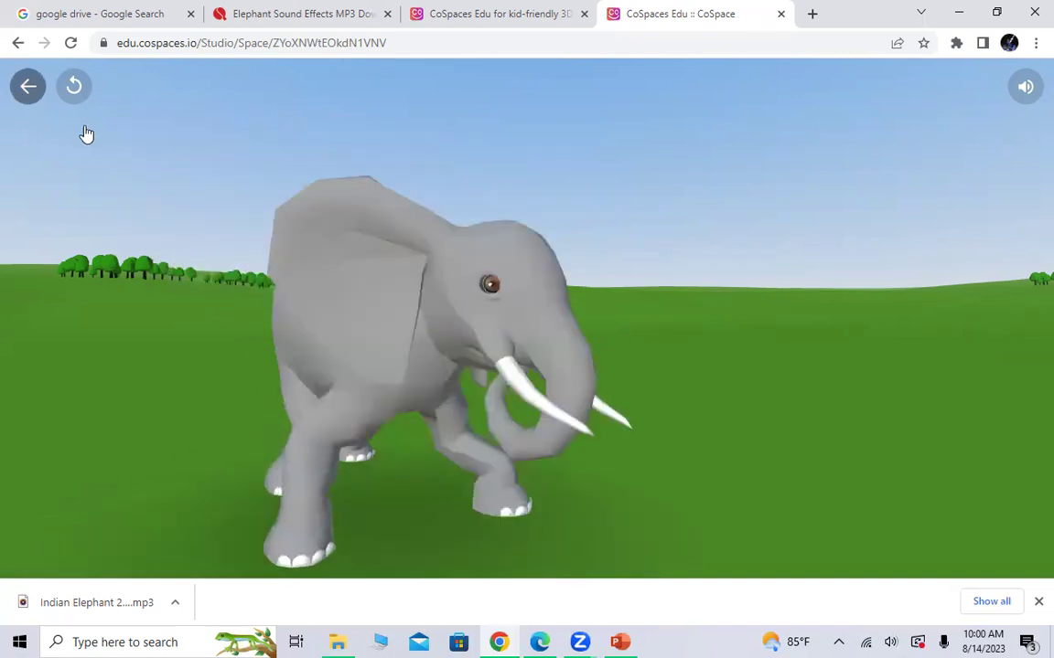